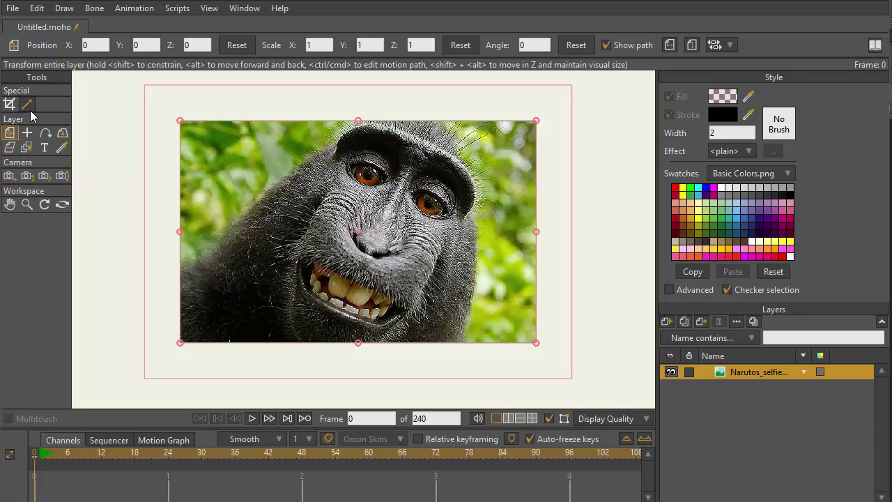
Step: Add a new vector layer above the monkey image, keeping its default name
{"action": "left_click", "coordinate": [667, 322]}
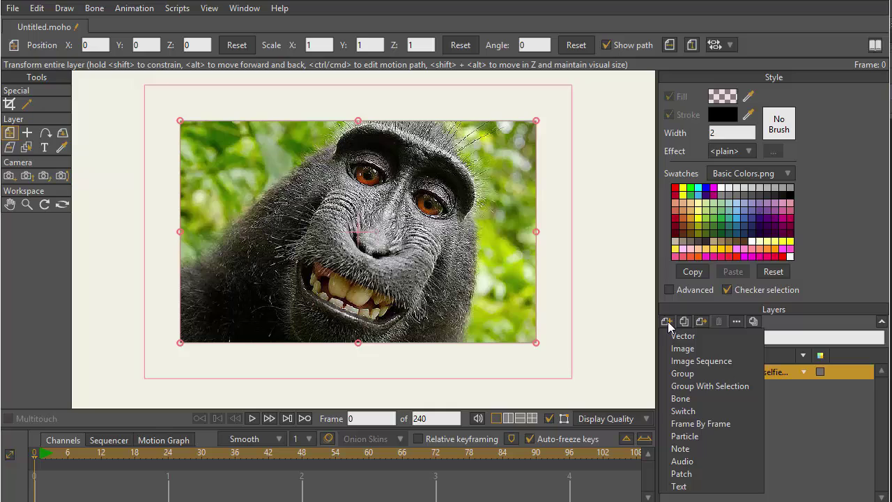
{"action": "left_click", "coordinate": [700, 337]}
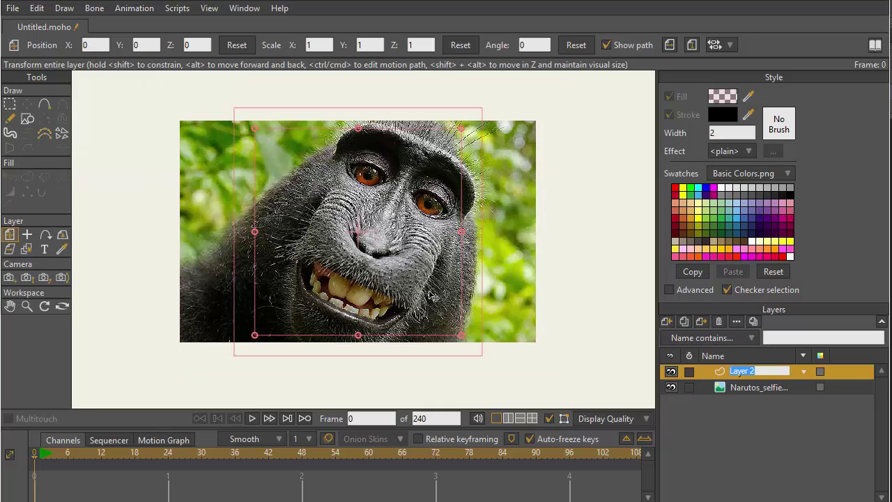
{"action": "left_click", "coordinate": [709, 423]}
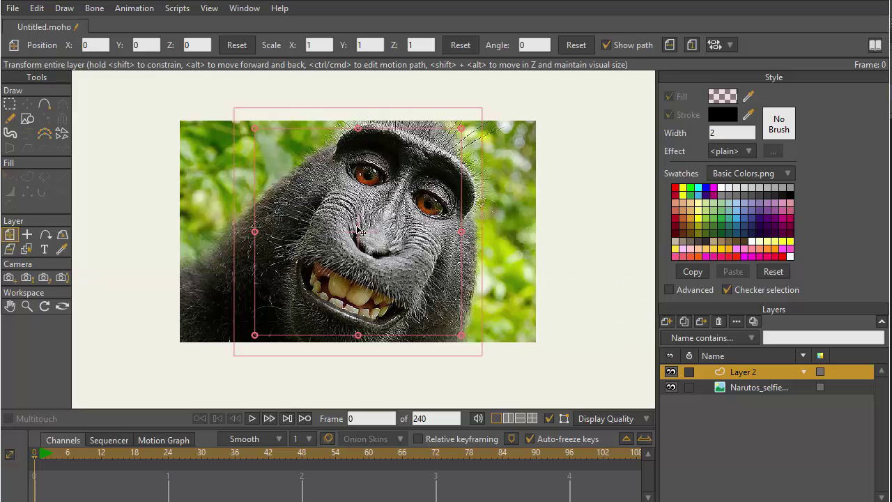
Step: Trace a closed outline around the monkey with Add Point, extending past the image's lower-left corner, and triangulate it into a 2D mesh
{"action": "left_click", "coordinate": [44, 105]}
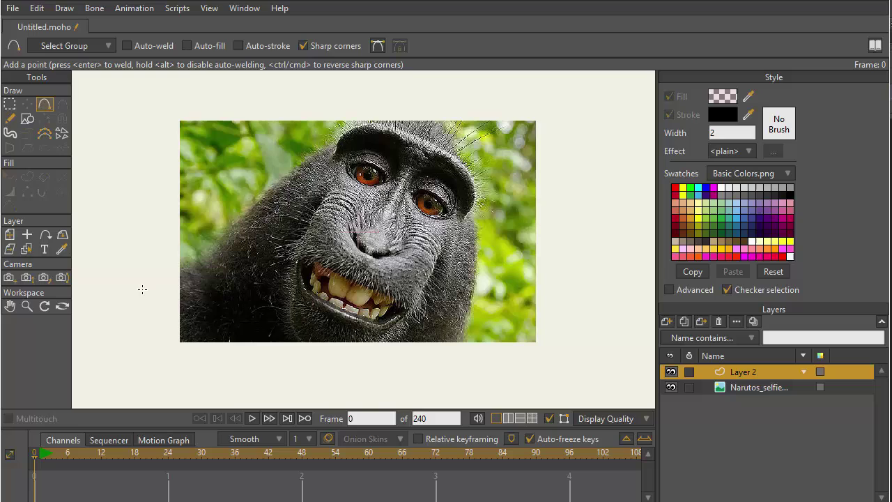
{"action": "mouse_move", "coordinate": [135, 294]}
{"action": "left_mouse_down"}
{"action": "mouse_move", "coordinate": [218, 248]}
{"action": "mouse_move", "coordinate": [260, 197]}
{"action": "mouse_move", "coordinate": [336, 147]}
{"action": "left_mouse_up"}
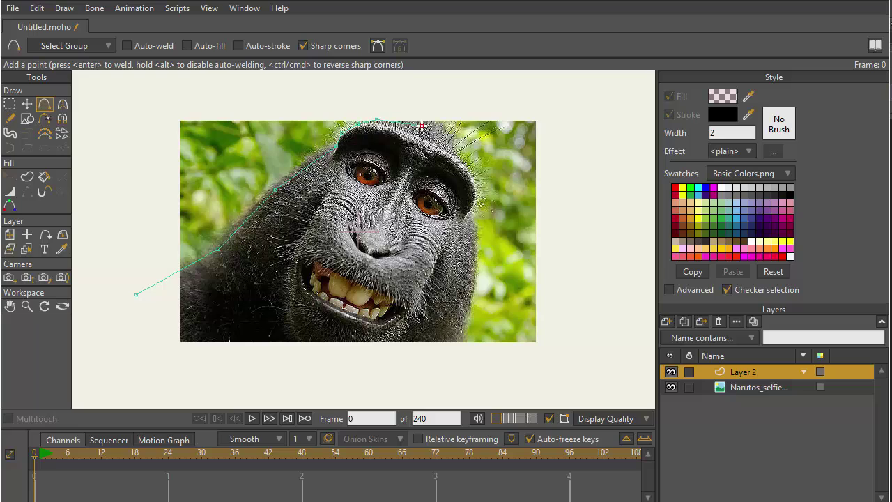
{"action": "left_click_drag", "start_coordinate": [419, 123], "coordinate": [448, 133]}
{"action": "left_click_drag", "start_coordinate": [474, 278], "coordinate": [465, 329]}
{"action": "left_click_drag", "start_coordinate": [426, 376], "coordinate": [135, 294]}
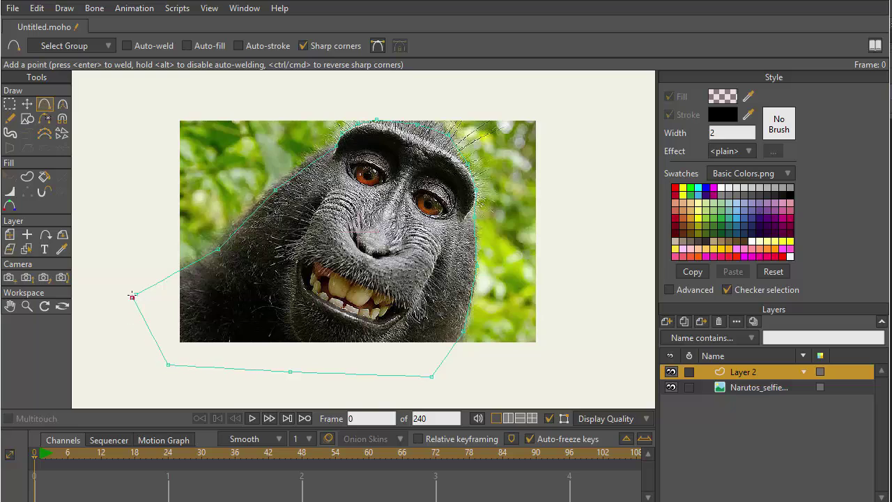
{"action": "key", "text": "Return"}
{"action": "left_click", "coordinate": [474, 239]}
{"action": "left_click", "coordinate": [65, 9]}
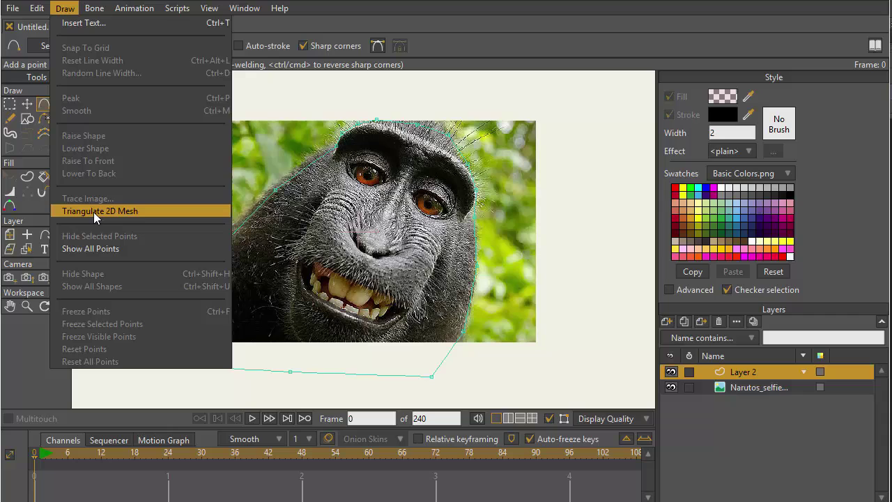
{"action": "left_click", "coordinate": [98, 211]}
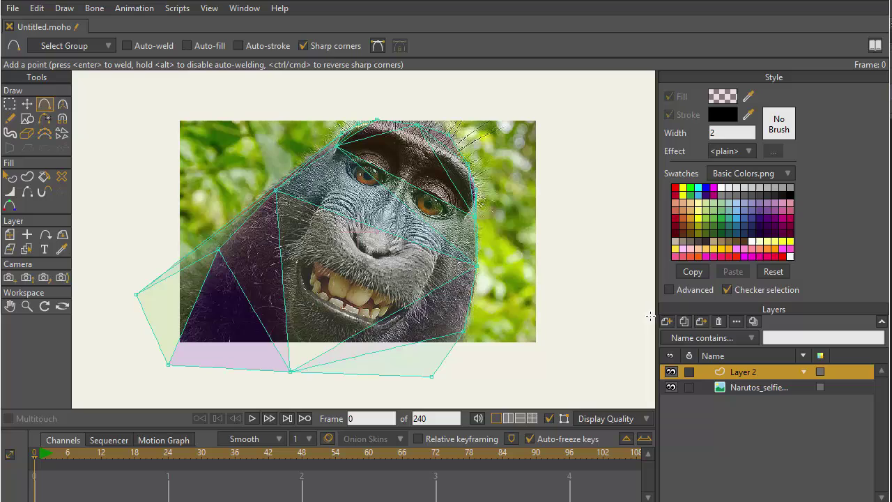
Step: Set Layer 2 as the smart warp layer of the monkey image layer and apply the settings
{"action": "left_click", "coordinate": [764, 386]}
{"action": "left_click", "coordinate": [765, 387]}
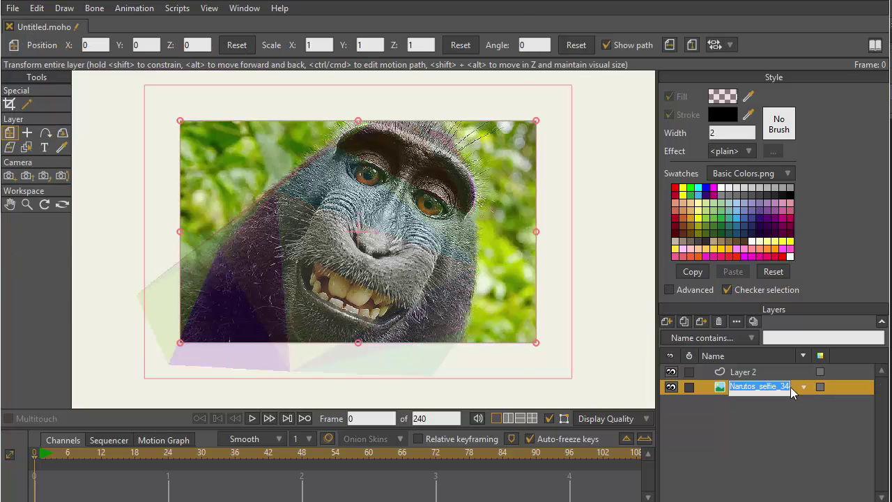
{"action": "double_click", "coordinate": [792, 393]}
{"action": "left_click", "coordinate": [249, 26]}
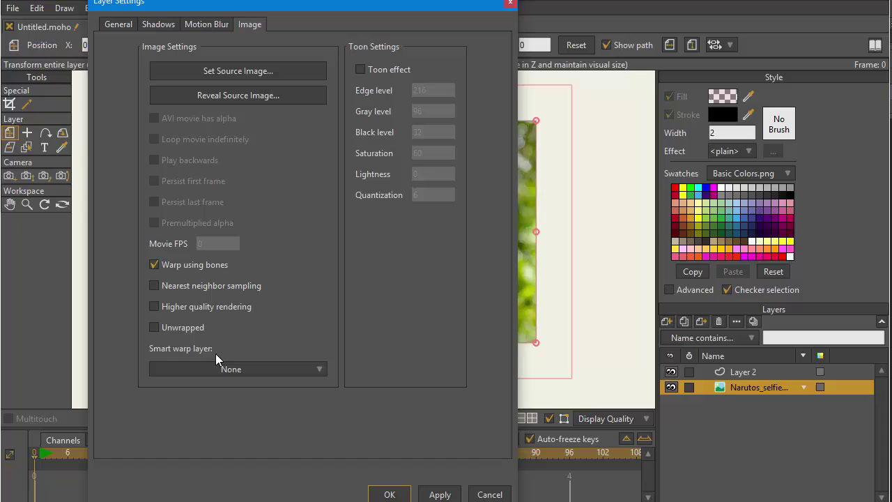
{"action": "left_click", "coordinate": [214, 369]}
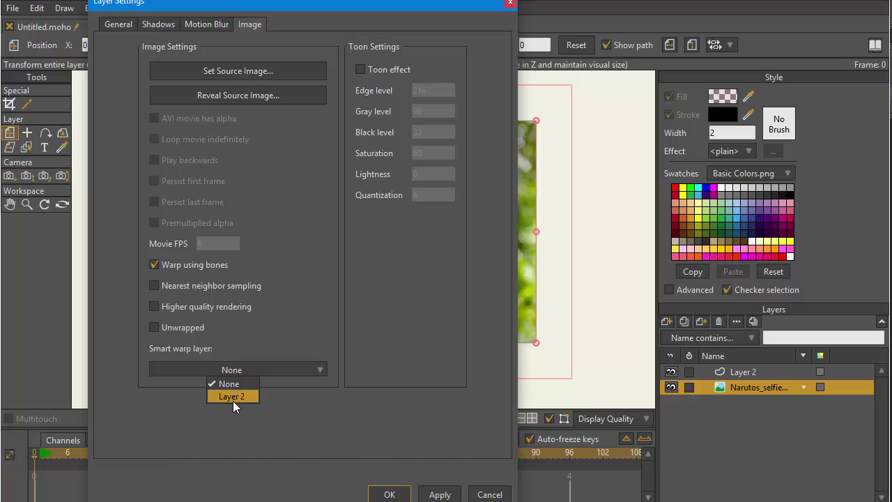
{"action": "left_click", "coordinate": [232, 397]}
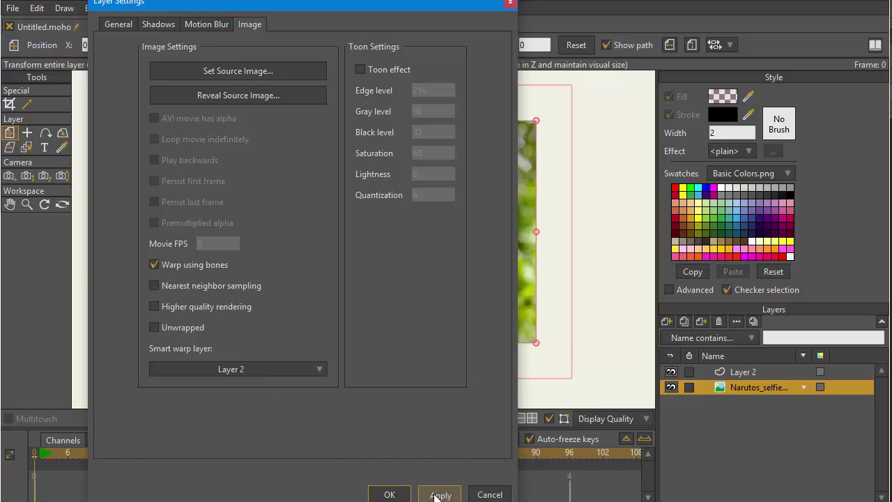
{"action": "left_click", "coordinate": [390, 494]}
Step: At frame 6, transform Layer 2's mesh points at the cheeks and brow inward to test narrowing the monkey's face
{"action": "left_click_drag", "start_coordinate": [50, 453], "coordinate": [67, 466]}
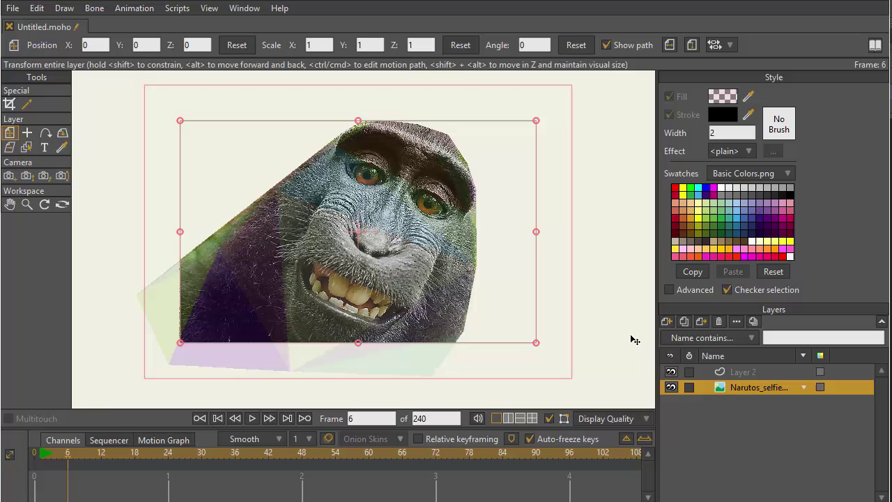
{"action": "left_click", "coordinate": [744, 372]}
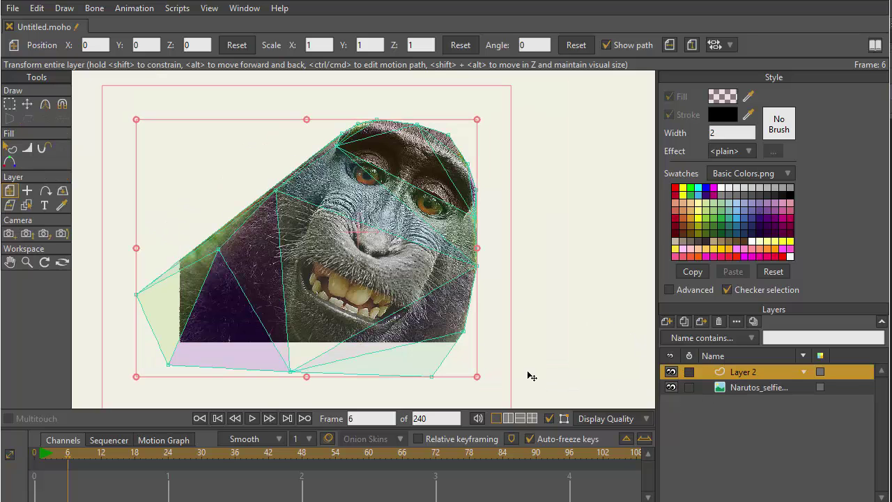
{"action": "left_click", "coordinate": [27, 104]}
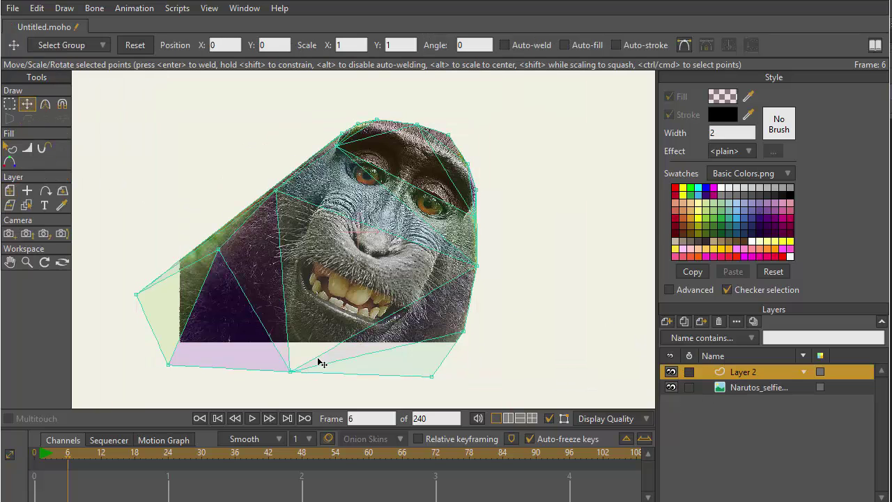
{"action": "mouse_move", "coordinate": [293, 372]}
{"action": "left_mouse_down"}
{"action": "mouse_move", "coordinate": [332, 305]}
{"action": "mouse_move", "coordinate": [301, 374]}
{"action": "left_mouse_up"}
{"action": "left_click_drag", "start_coordinate": [276, 191], "coordinate": [328, 225]}
{"action": "left_click_drag", "start_coordinate": [476, 266], "coordinate": [427, 253]}
{"action": "left_click_drag", "start_coordinate": [336, 148], "coordinate": [382, 163]}
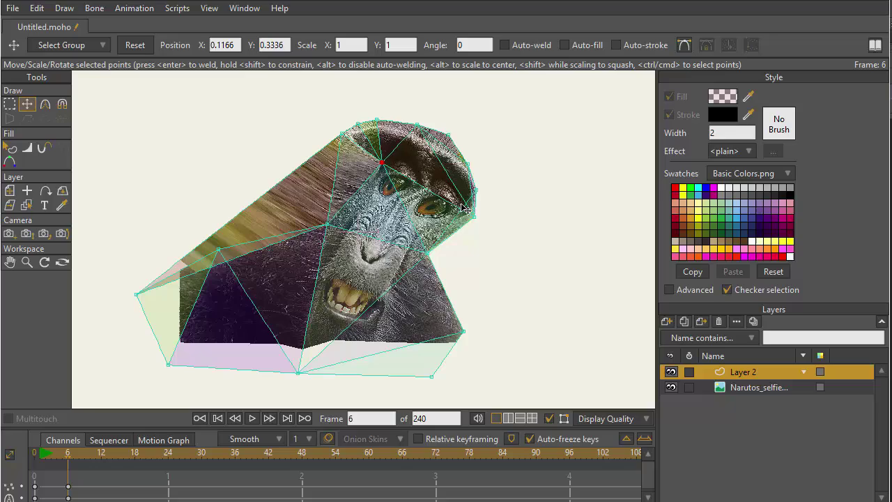
{"action": "left_click_drag", "start_coordinate": [474, 216], "coordinate": [451, 210]}
Step: Spread the cheek points outward and lower the brow points at frame 6 to test further distortion of the face
{"action": "left_click_drag", "start_coordinate": [305, 243], "coordinate": [246, 277]}
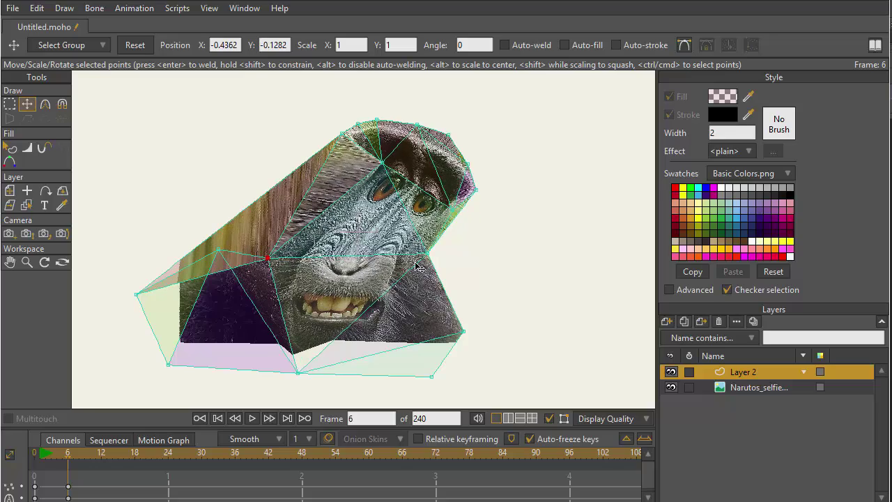
{"action": "left_click_drag", "start_coordinate": [426, 257], "coordinate": [433, 312]}
{"action": "left_click_drag", "start_coordinate": [269, 256], "coordinate": [251, 245]}
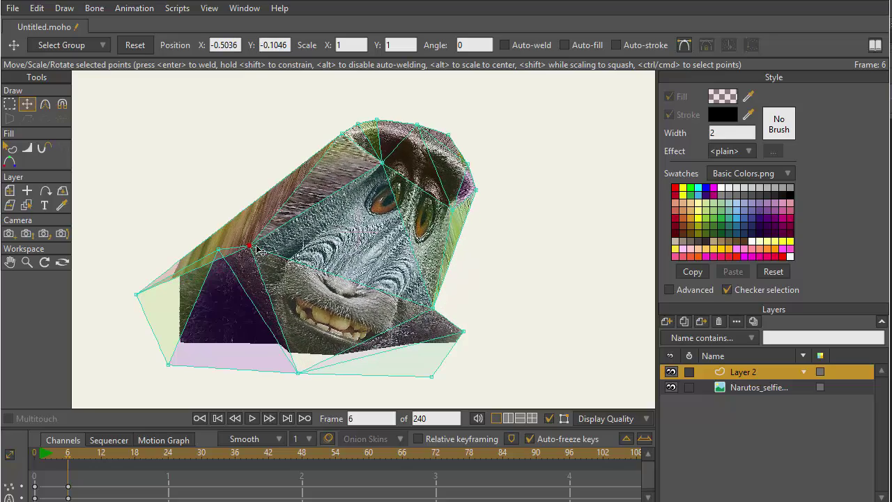
{"action": "left_click_drag", "start_coordinate": [434, 307], "coordinate": [453, 311]}
{"action": "left_click_drag", "start_coordinate": [452, 209], "coordinate": [443, 228]}
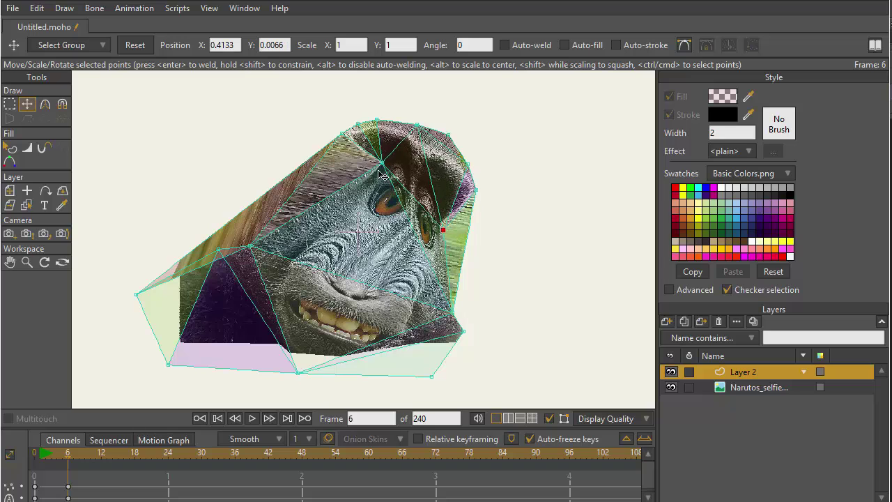
{"action": "left_click_drag", "start_coordinate": [384, 163], "coordinate": [335, 194]}
{"action": "left_click_drag", "start_coordinate": [445, 230], "coordinate": [430, 241]}
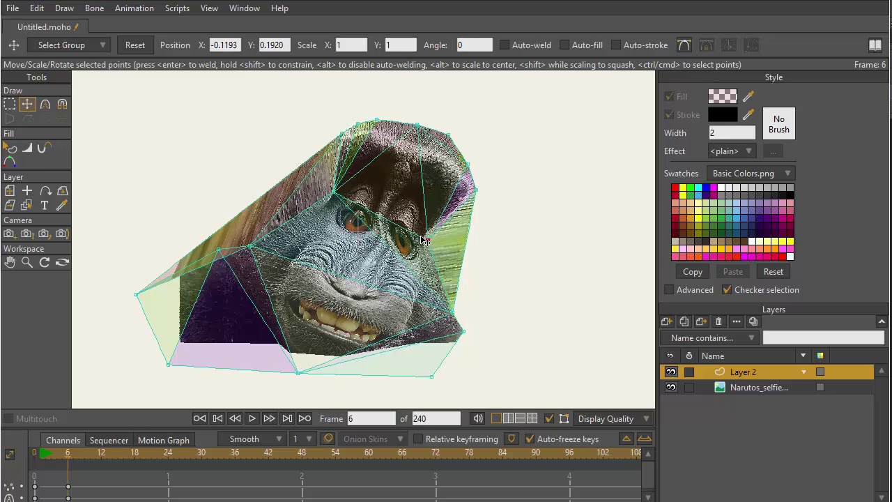
{"action": "left_click_drag", "start_coordinate": [335, 195], "coordinate": [331, 200]}
{"action": "left_click_drag", "start_coordinate": [429, 238], "coordinate": [445, 233]}
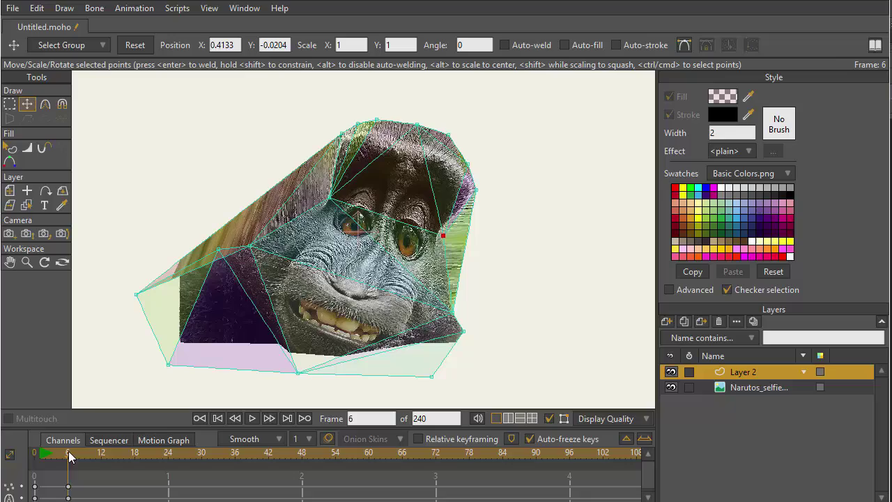
Step: Undo all the mesh point moves on frame 6 and return the timeline to frame 0
{"action": "mouse_move", "coordinate": [69, 453]}
{"action": "left_mouse_down"}
{"action": "mouse_move", "coordinate": [53, 457]}
{"action": "mouse_move", "coordinate": [76, 456]}
{"action": "mouse_move", "coordinate": [65, 454]}
{"action": "mouse_move", "coordinate": [68, 463]}
{"action": "left_mouse_up"}
{"action": "key", "text": "ctrl+z"}
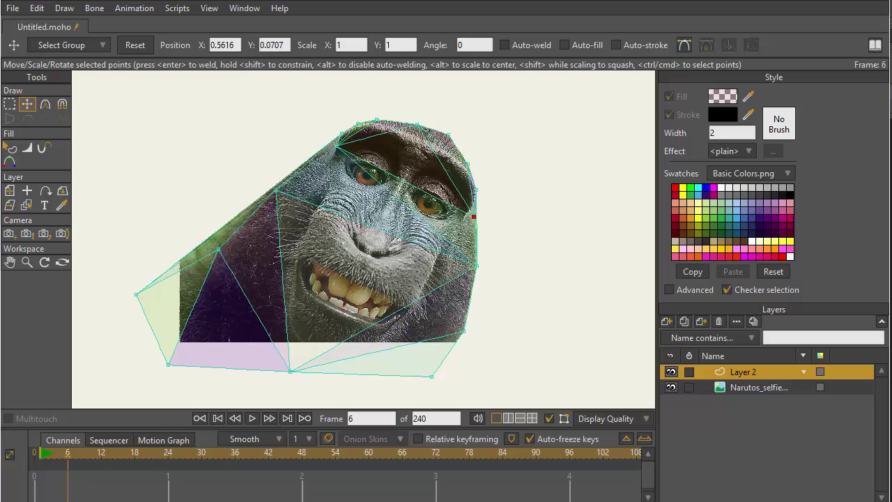
{"action": "left_click", "coordinate": [34, 460]}
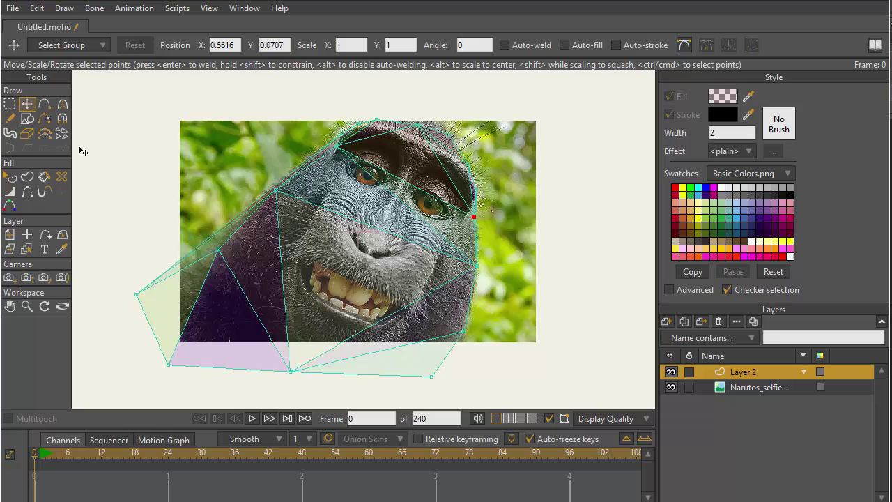
Step: Delete the triangulated interior edges of Layer 2's mesh with Delete Edge, clearing the triangles across the monkey's body and face
{"action": "left_click", "coordinate": [60, 178]}
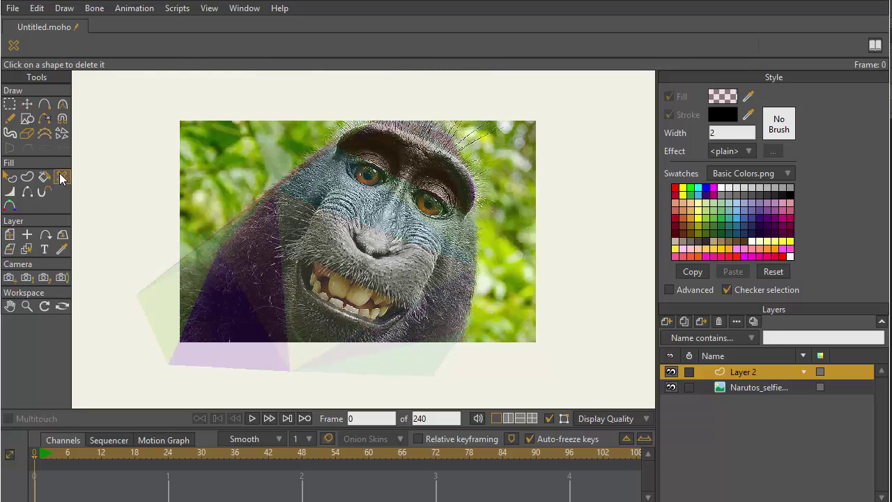
{"action": "left_click", "coordinate": [27, 104]}
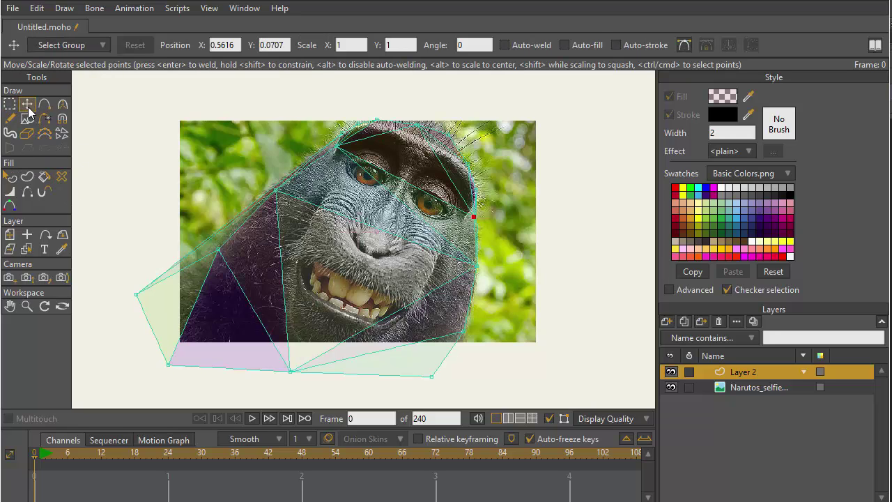
{"action": "left_click", "coordinate": [44, 118]}
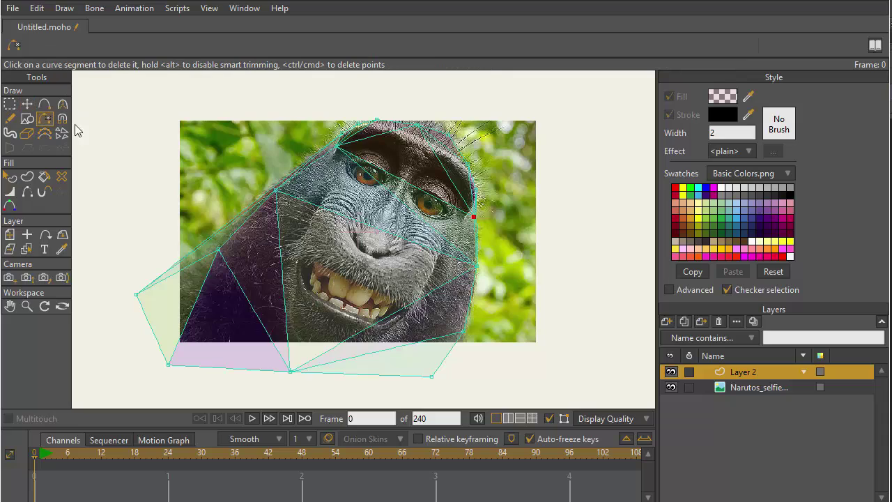
{"action": "left_click", "coordinate": [247, 296]}
{"action": "left_click", "coordinate": [209, 269]}
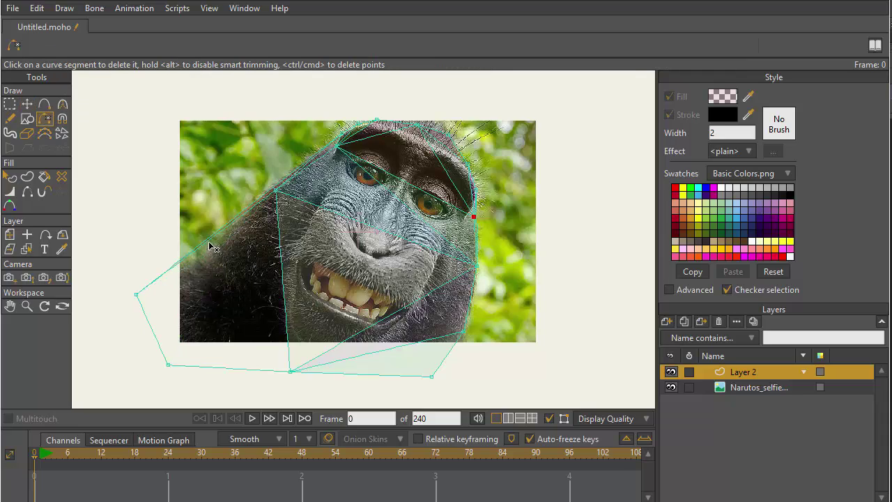
{"action": "left_click", "coordinate": [209, 243]}
{"action": "left_click", "coordinate": [306, 200]}
{"action": "left_click", "coordinate": [340, 148]}
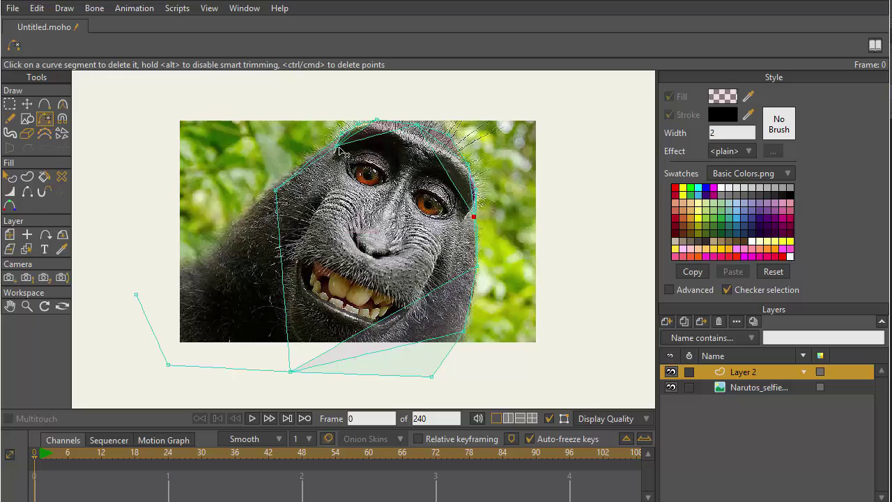
{"action": "left_click", "coordinate": [340, 148]}
{"action": "left_click", "coordinate": [437, 159]}
{"action": "left_click", "coordinate": [439, 143]}
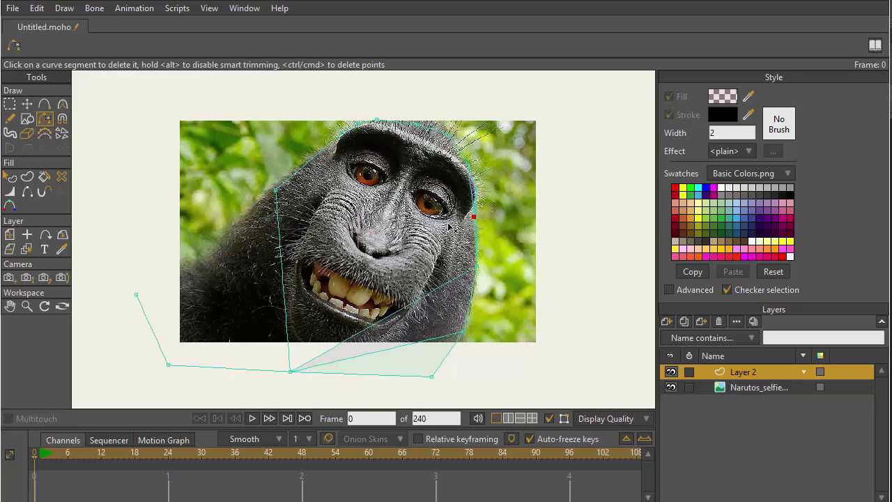
{"action": "left_click", "coordinate": [463, 271]}
{"action": "left_click", "coordinate": [476, 201]}
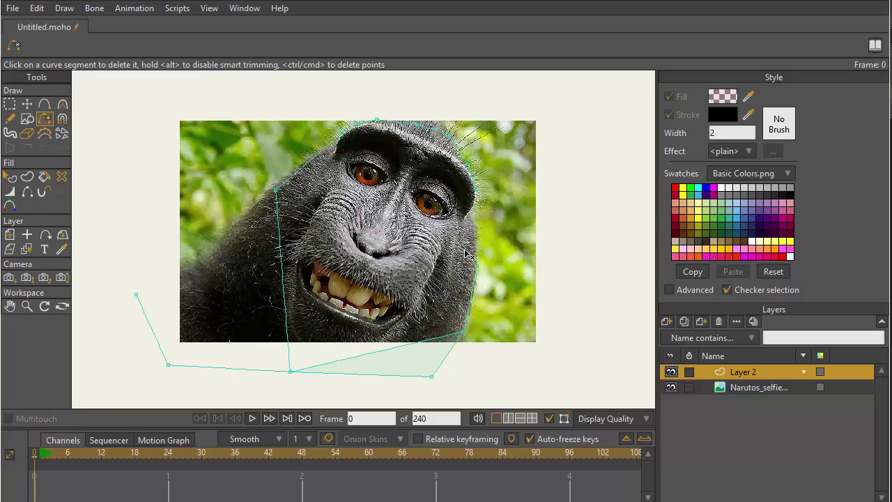
{"action": "left_click", "coordinate": [413, 343]}
{"action": "left_click", "coordinate": [291, 345]}
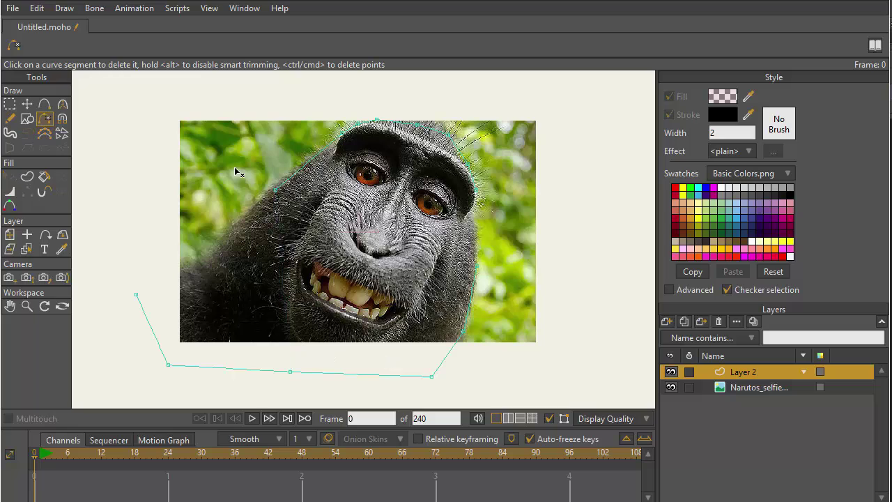
Step: Redraw the missing outline segments along the monkey's shoulder and the side of its head, welding them to the existing points
{"action": "left_click", "coordinate": [45, 104]}
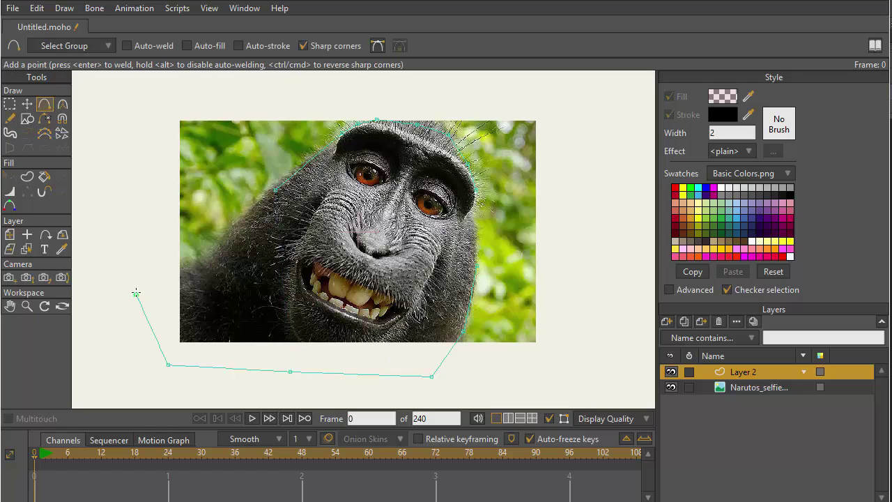
{"action": "left_click_drag", "start_coordinate": [136, 292], "coordinate": [277, 190]}
{"action": "key", "text": "Return"}
{"action": "left_click_drag", "start_coordinate": [477, 265], "coordinate": [476, 266]}
{"action": "key", "text": "Return"}
Step: Trace points around the monkey's open mouth, along the upper lip, the mouth corner and the lower lip
{"action": "left_click_drag", "start_coordinate": [296, 256], "coordinate": [407, 303]}
{"action": "left_click", "coordinate": [413, 314]}
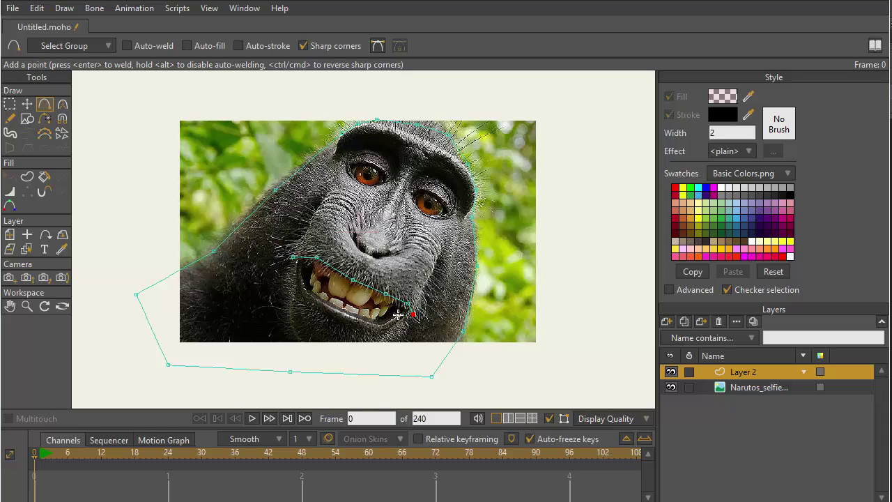
{"action": "left_click", "coordinate": [400, 312]}
{"action": "left_click", "coordinate": [342, 310]}
{"action": "left_click", "coordinate": [312, 291]}
Step: Triangulate the body outline and mouth points on Layer 2 into a new 2D mesh
{"action": "left_click", "coordinate": [94, 8]}
{"action": "mouse_move", "coordinate": [65, 8]}
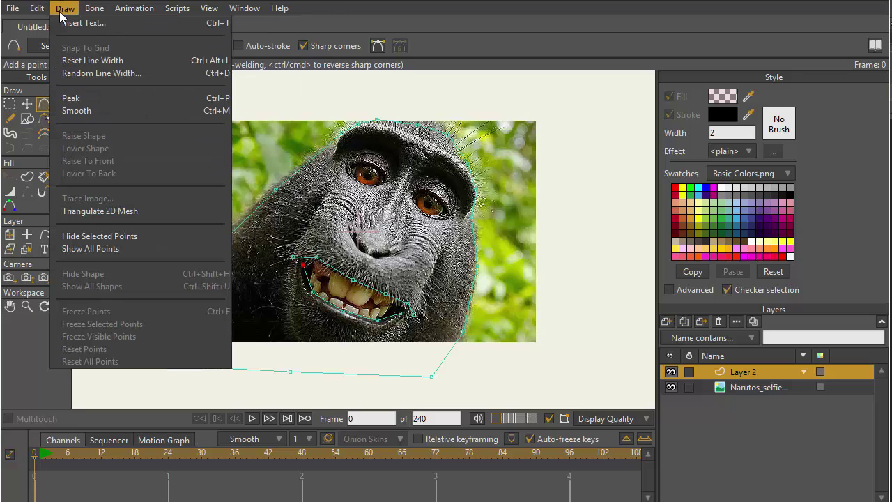
{"action": "left_click", "coordinate": [113, 211]}
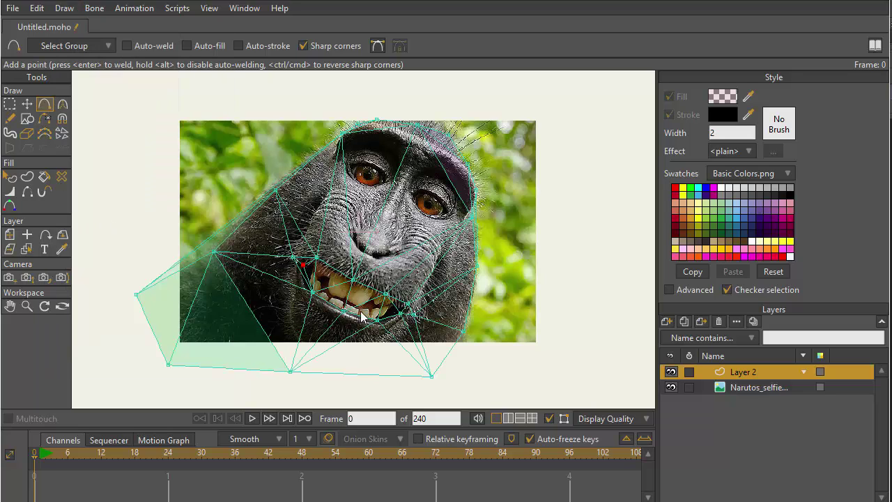
Step: At frame 21, raise the lower-lip points to the upper lip to close the mouth and preview the deformation with the mesh overlay hidden
{"action": "left_click", "coordinate": [159, 467]}
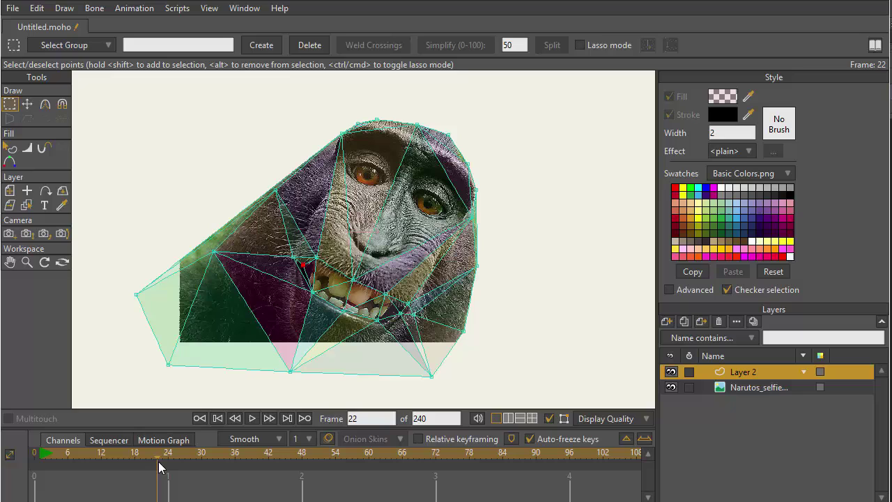
{"action": "left_click", "coordinate": [151, 467]}
{"action": "key", "text": "t"}
{"action": "left_click_drag", "start_coordinate": [313, 292], "coordinate": [322, 272]}
{"action": "left_click_drag", "start_coordinate": [344, 310], "coordinate": [353, 292]}
{"action": "left_click_drag", "start_coordinate": [377, 320], "coordinate": [380, 302]}
{"action": "left_click_drag", "start_coordinate": [385, 294], "coordinate": [304, 264]}
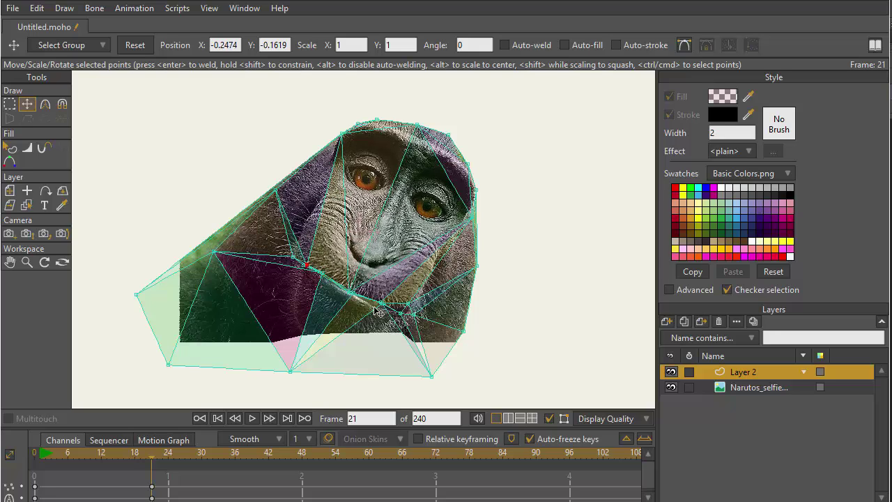
{"action": "left_click", "coordinate": [549, 418]}
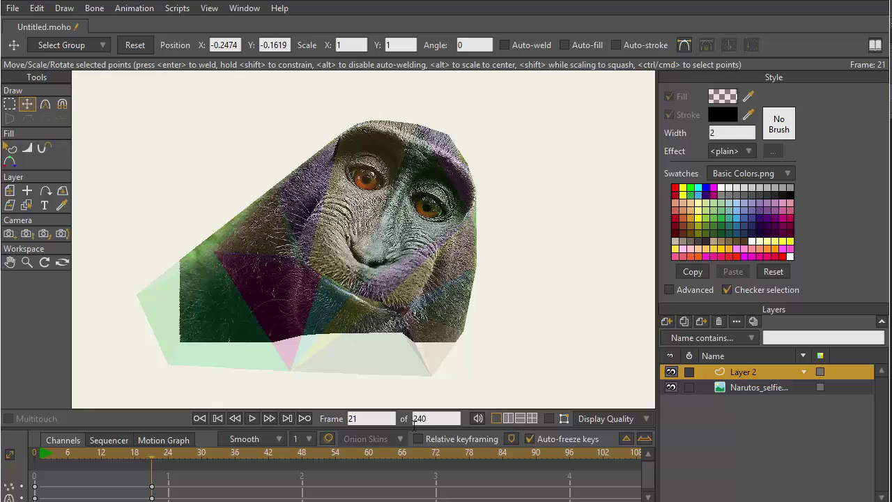
{"action": "left_click_drag", "start_coordinate": [150, 457], "coordinate": [123, 458]}
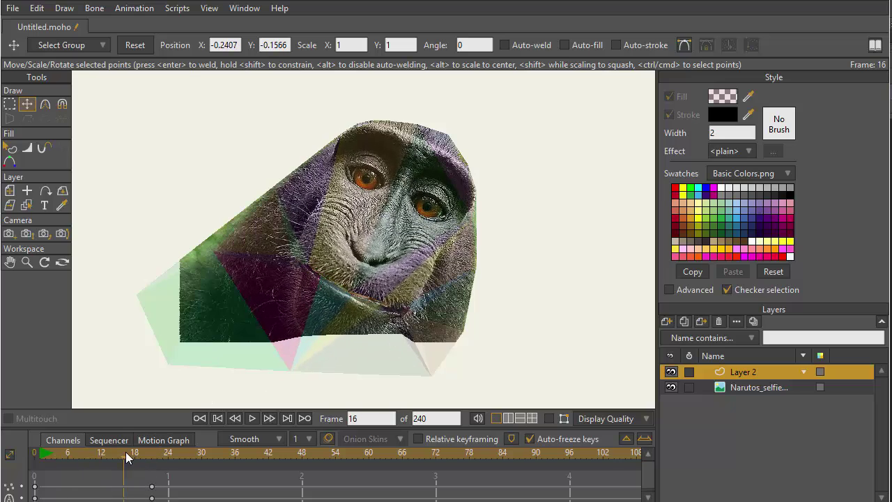
Step: Undo the lip moves and the 2D mesh triangulation, show the points overlay again and return to frame 0
{"action": "key", "text": "ctrl+z"}
{"action": "key", "text": "ctrl+z"}
{"action": "key", "text": "ctrl+z"}
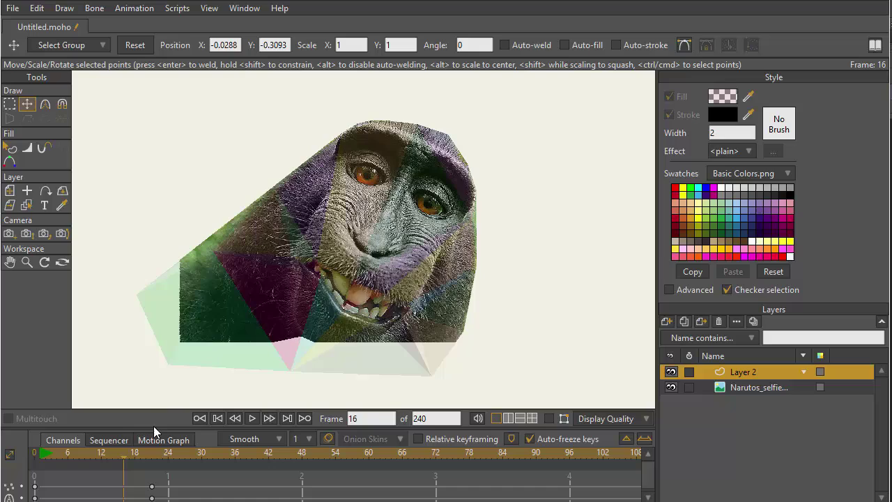
{"action": "key", "text": "ctrl+z"}
{"action": "key", "text": "ctrl+z"}
{"action": "key", "text": "ctrl+z"}
{"action": "left_click", "coordinate": [550, 418]}
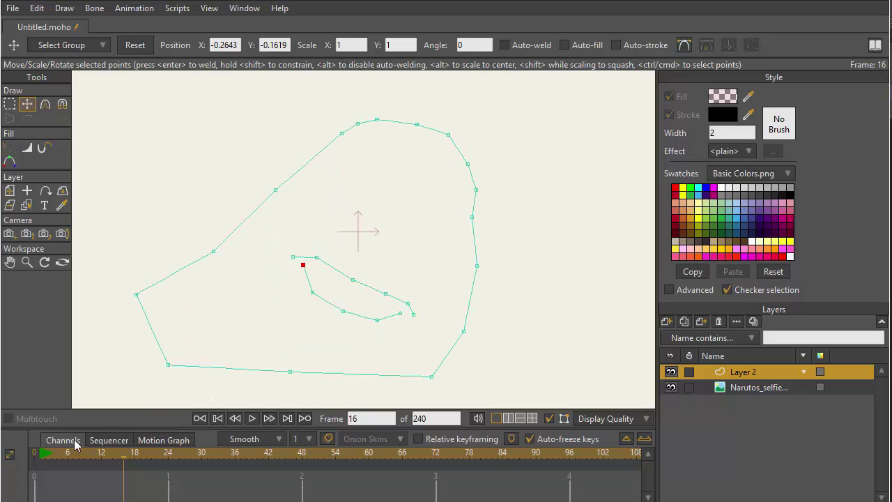
{"action": "left_click", "coordinate": [32, 458]}
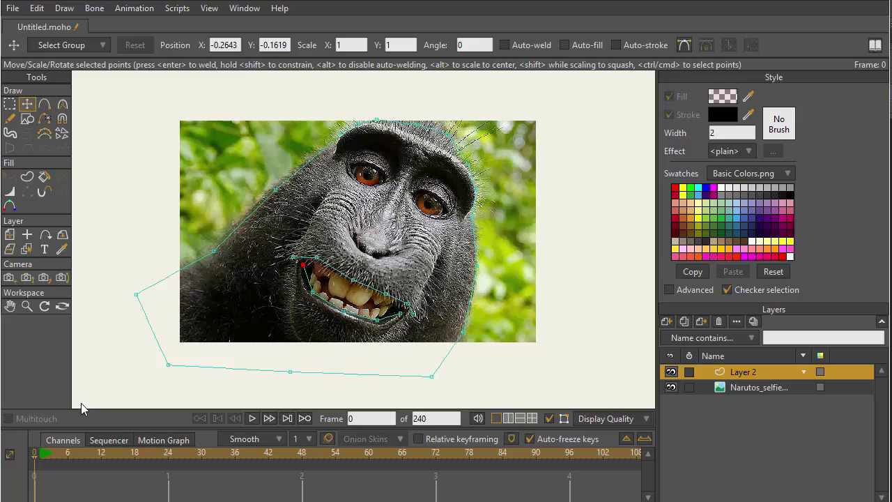
Step: Add surrounding point lines on both cheeks, above the upper lip, below the lower lip and around the chin, undoing the stray last points
{"action": "left_click", "coordinate": [45, 103]}
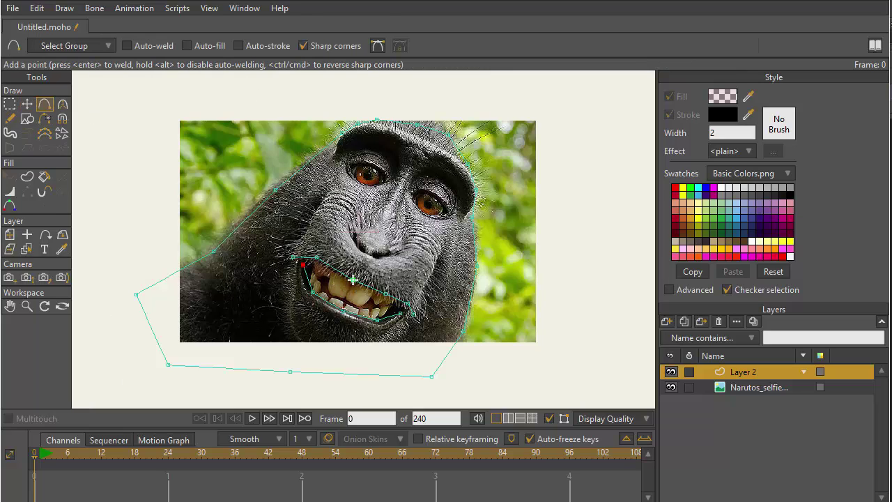
{"action": "left_click_drag", "start_coordinate": [330, 195], "coordinate": [297, 243]}
{"action": "left_click_drag", "start_coordinate": [447, 235], "coordinate": [423, 291]}
{"action": "mouse_move", "coordinate": [292, 283]}
{"action": "left_mouse_down"}
{"action": "mouse_move", "coordinate": [298, 341]}
{"action": "mouse_move", "coordinate": [348, 327]}
{"action": "mouse_move", "coordinate": [365, 336]}
{"action": "left_mouse_up"}
{"action": "left_click", "coordinate": [368, 357]}
{"action": "left_click_drag", "start_coordinate": [332, 247], "coordinate": [416, 291]}
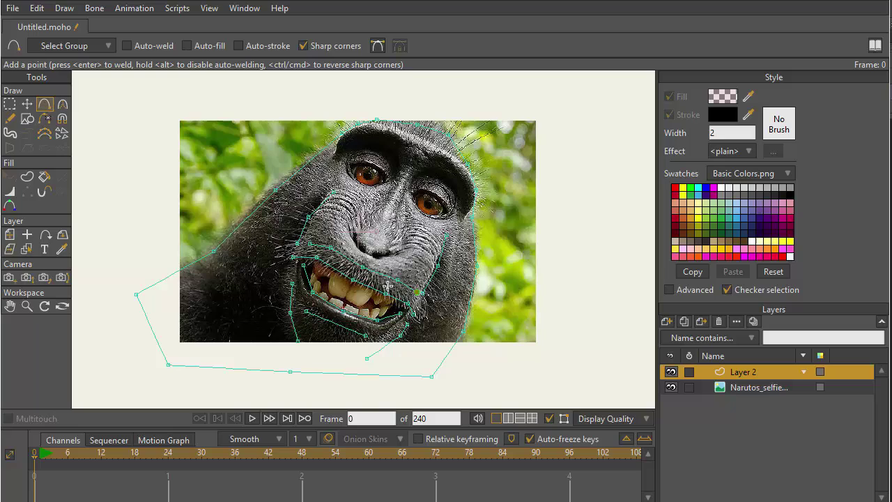
{"action": "left_click", "coordinate": [301, 234]}
{"action": "left_click", "coordinate": [319, 317]}
{"action": "key", "text": "ctrl+z"}
{"action": "key", "text": "ctrl+z"}
Step: Trace points around both of the monkey's eyes, along the brow creases, eyelids and lower eye contours
{"action": "left_click_drag", "start_coordinate": [346, 160], "coordinate": [368, 162]}
{"action": "left_click_drag", "start_coordinate": [424, 179], "coordinate": [441, 181]}
{"action": "left_click", "coordinate": [418, 207]}
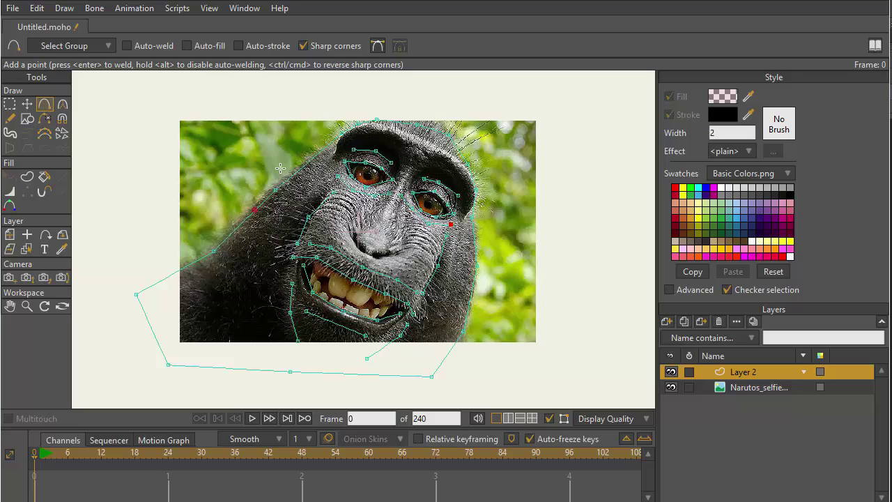
Step: Triangulate the body, face, mouth and eye points on Layer 2 into a 2D mesh and inspect it with the photo temporarily hidden
{"action": "left_click", "coordinate": [95, 8]}
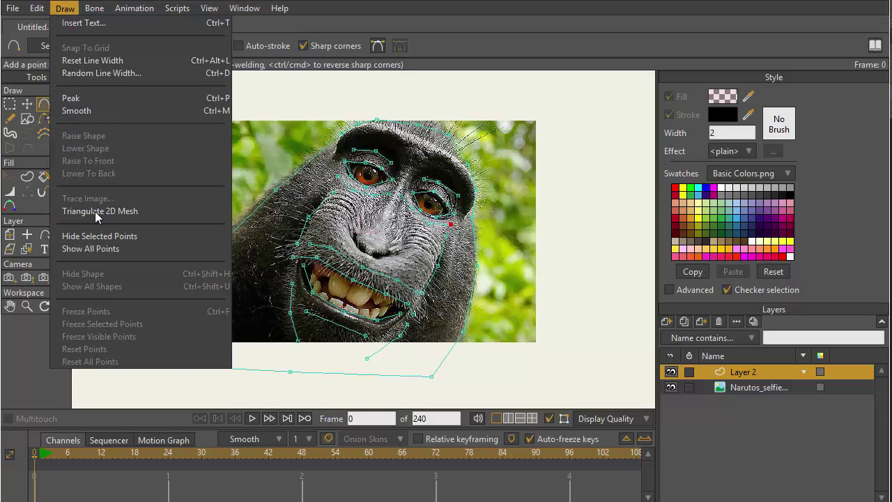
{"action": "left_click", "coordinate": [95, 212]}
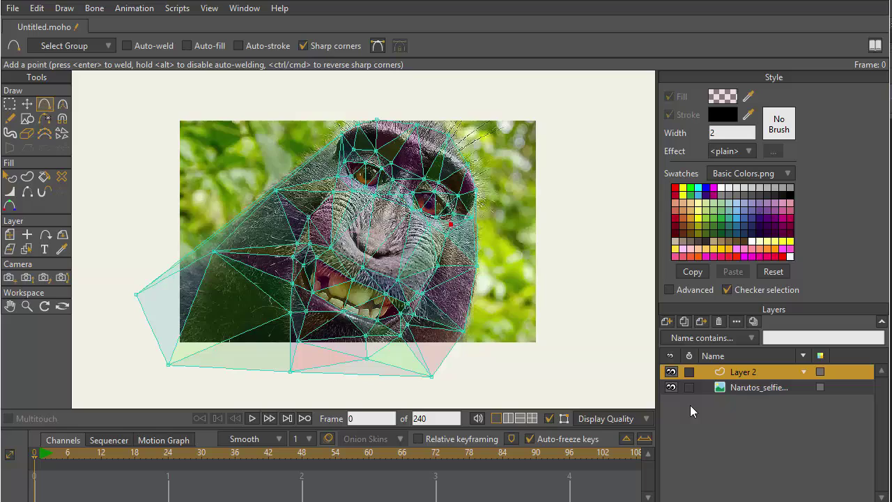
{"action": "left_click", "coordinate": [670, 387]}
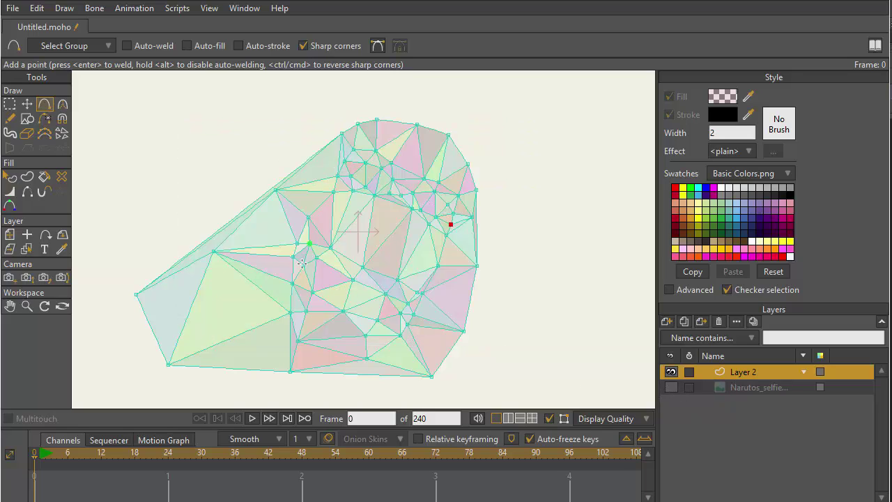
{"action": "left_click", "coordinate": [670, 387]}
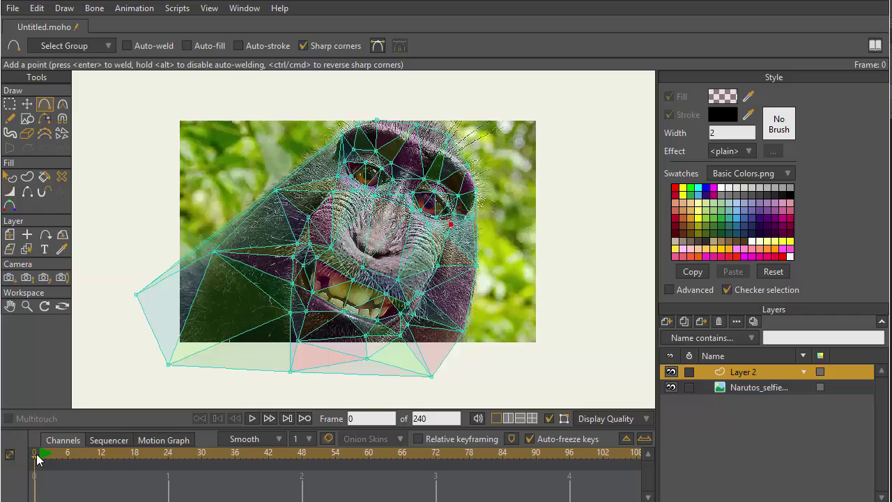
Step: At frame 24, move the lower-lip points up to the upper lip so the monkey's mouth closes
{"action": "left_click_drag", "start_coordinate": [38, 459], "coordinate": [174, 451]}
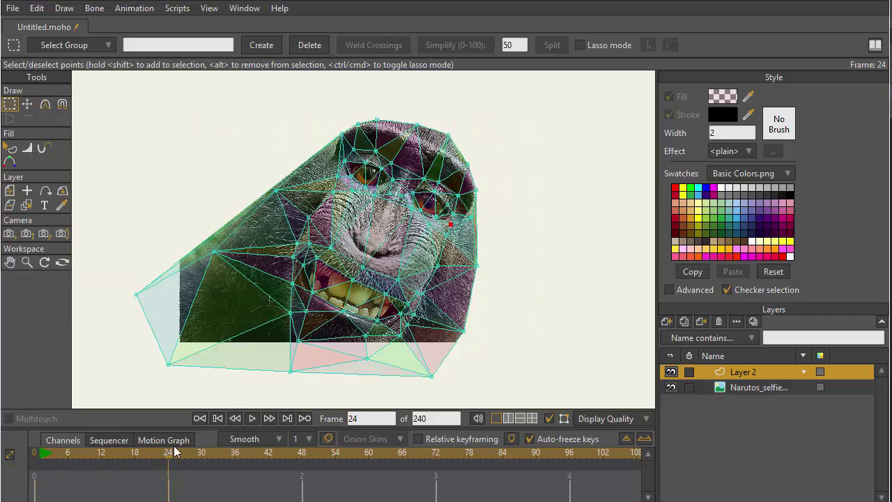
{"action": "left_click", "coordinate": [28, 105]}
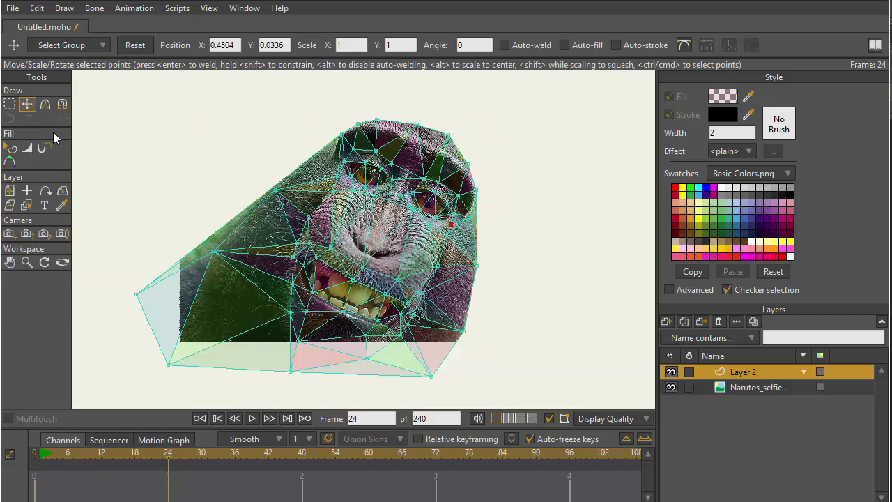
{"action": "left_click_drag", "start_coordinate": [311, 291], "coordinate": [317, 272]}
{"action": "left_click_drag", "start_coordinate": [342, 309], "coordinate": [347, 291]}
{"action": "left_click_drag", "start_coordinate": [372, 317], "coordinate": [319, 275]}
{"action": "left_click_drag", "start_coordinate": [383, 299], "coordinate": [350, 287]}
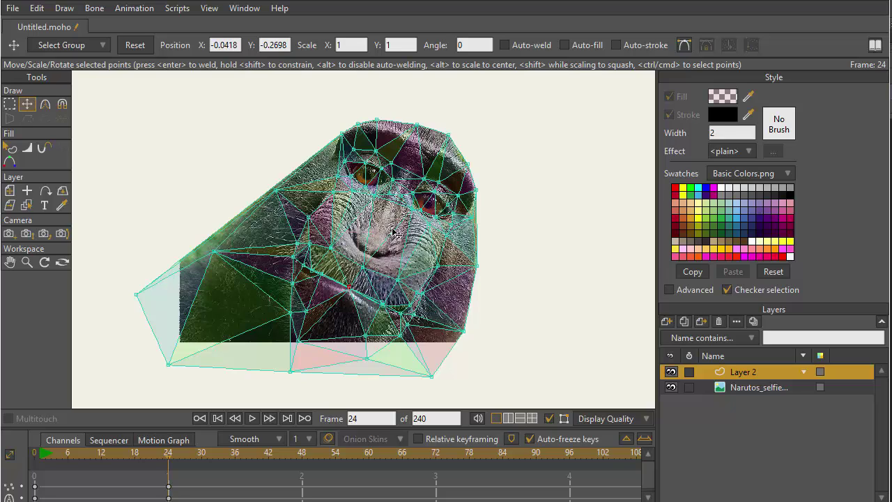
Step: Close the monkey's eye nearest the shoulder by moving its eyelid points at frame 24, and render a preview of the frame
{"action": "mouse_move", "coordinate": [359, 164]}
{"action": "left_mouse_down"}
{"action": "mouse_move", "coordinate": [356, 177]}
{"action": "mouse_move", "coordinate": [380, 180]}
{"action": "mouse_move", "coordinate": [370, 190]}
{"action": "mouse_move", "coordinate": [344, 174]}
{"action": "left_mouse_up"}
{"action": "key", "text": "ctrl+r"}
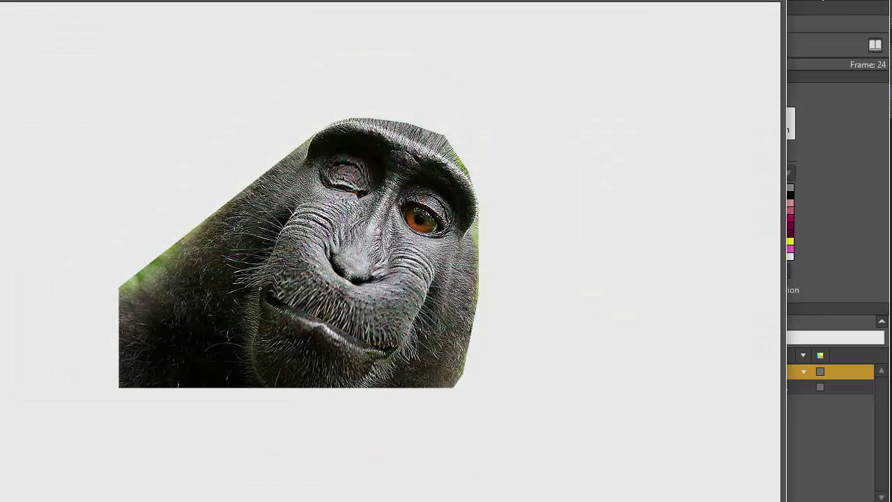
{"action": "left_click", "coordinate": [775, 1]}
Step: At frame 29, move the eyelid points to close the monkey's other eye and shift the middle lip points
{"action": "left_click_drag", "start_coordinate": [167, 452], "coordinate": [196, 453]}
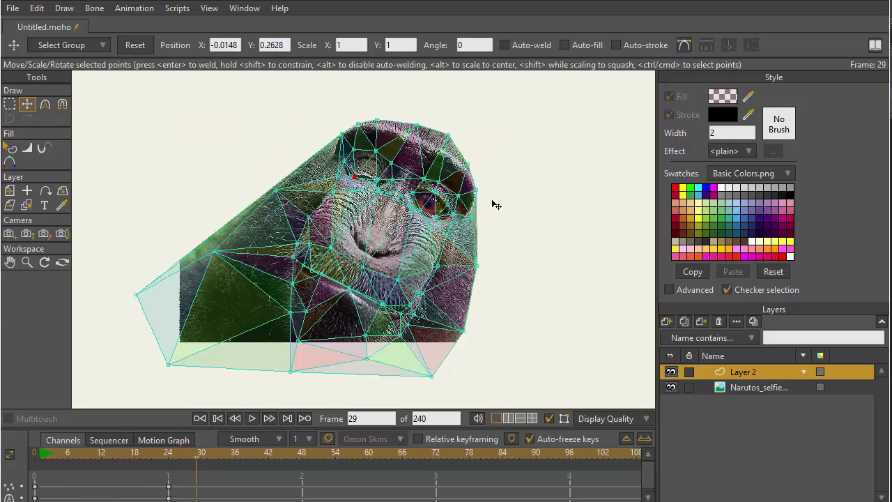
{"action": "left_click_drag", "start_coordinate": [438, 202], "coordinate": [373, 182]}
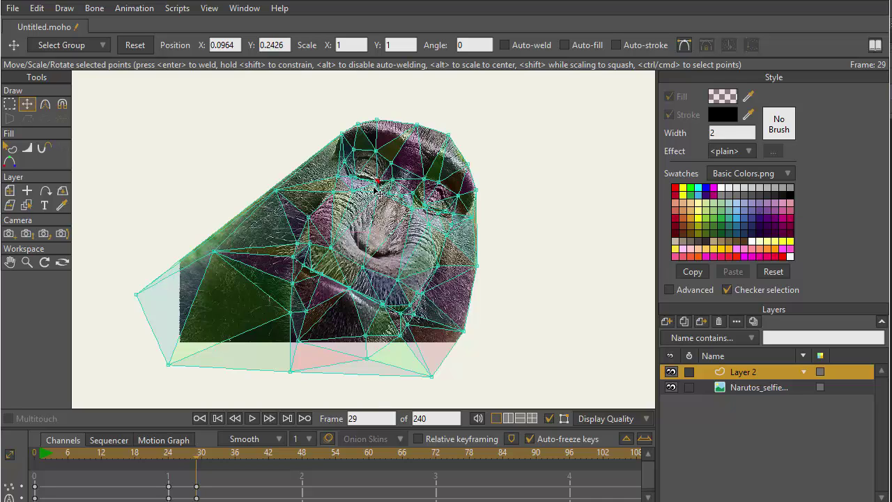
{"action": "mouse_move", "coordinate": [349, 287]}
{"action": "left_mouse_down"}
{"action": "mouse_move", "coordinate": [339, 302]}
{"action": "mouse_move", "coordinate": [347, 257]}
{"action": "mouse_move", "coordinate": [370, 275]}
{"action": "mouse_move", "coordinate": [356, 280]}
{"action": "left_mouse_up"}
{"action": "left_click_drag", "start_coordinate": [349, 292], "coordinate": [346, 282]}
Step: Check the triangle shapes at the mouth and realign the middle lip points so the lips meet at frame 29
{"action": "key", "text": "q"}
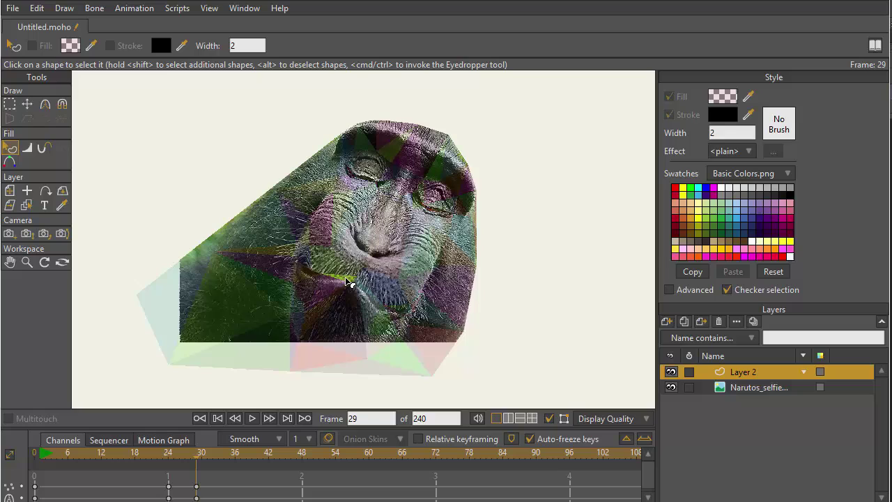
{"action": "left_click", "coordinate": [348, 283]}
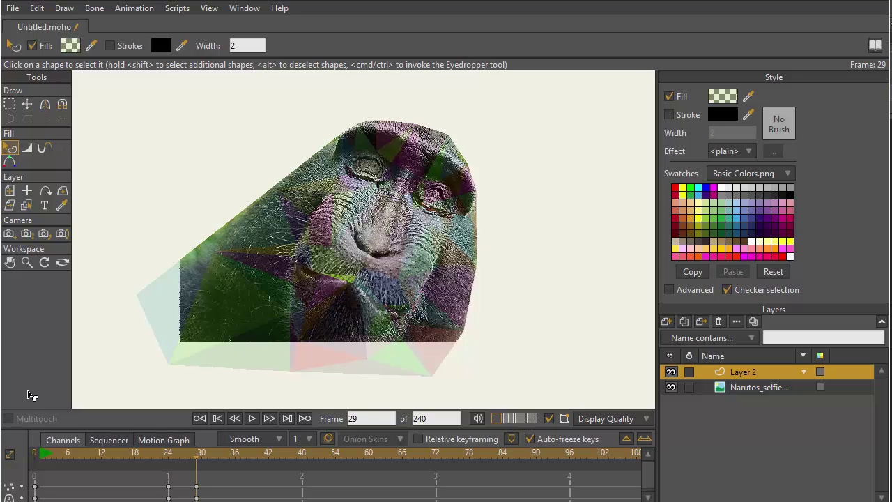
{"action": "key", "text": "t"}
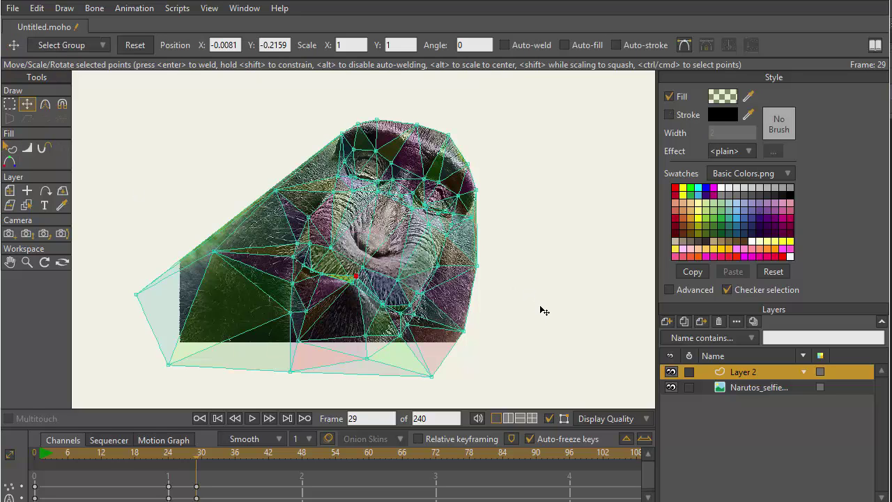
{"action": "key", "text": "q"}
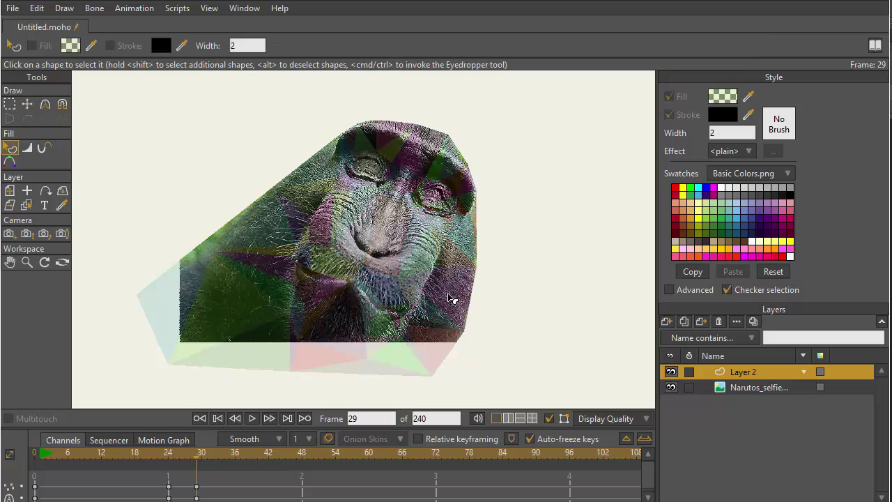
{"action": "key", "text": "t"}
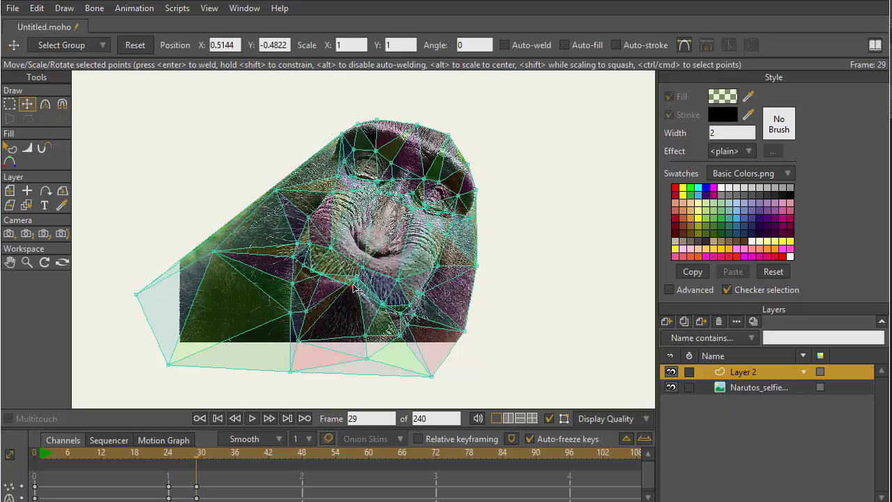
{"action": "left_click", "coordinate": [353, 283]}
{"action": "left_click_drag", "start_coordinate": [360, 281], "coordinate": [359, 294]}
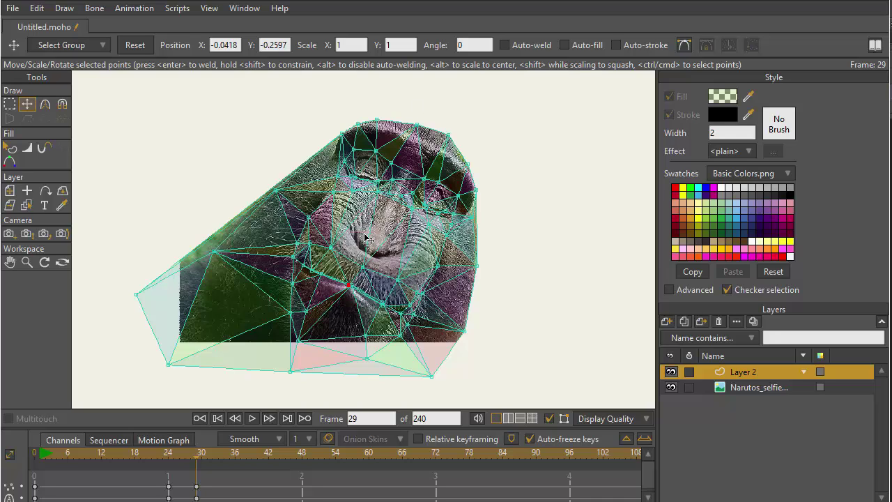
{"action": "left_click_drag", "start_coordinate": [351, 292], "coordinate": [357, 293]}
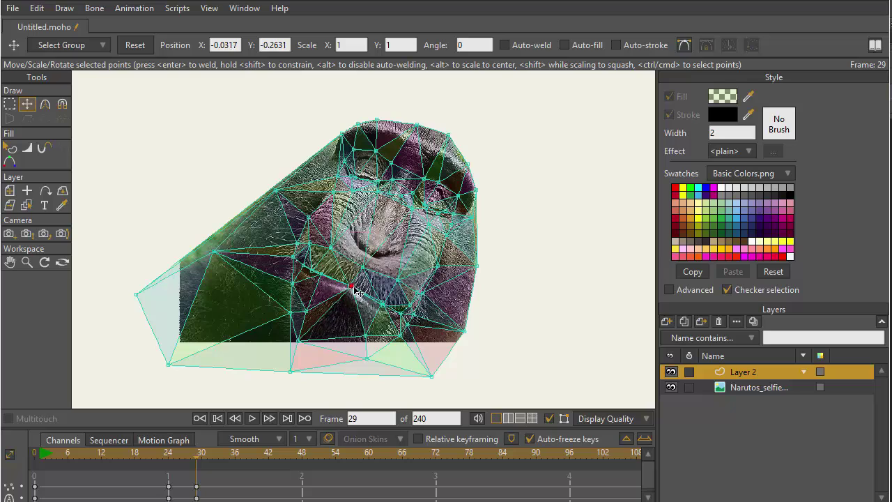
Step: Select the mesh triangles over the eye farthest from the shoulder and nudge the outline point beside it outward at frame 29
{"action": "key", "text": "q"}
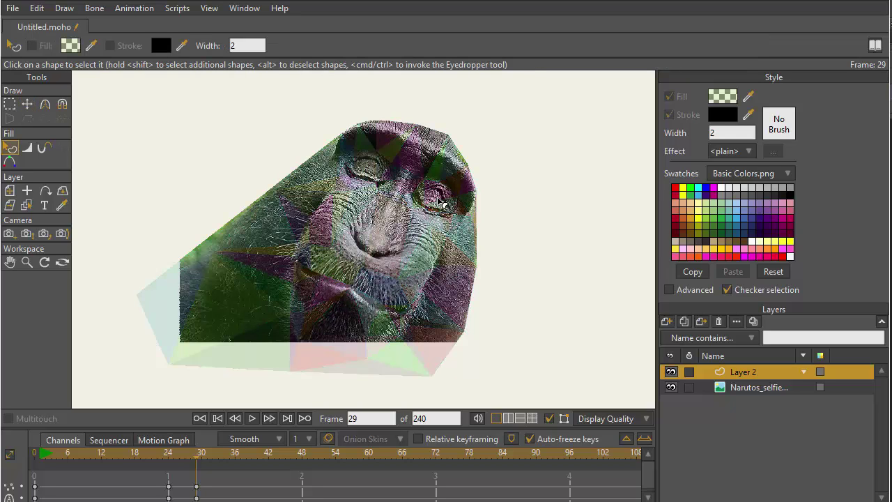
{"action": "left_click", "coordinate": [437, 201]}
{"action": "left_click", "coordinate": [428, 200]}
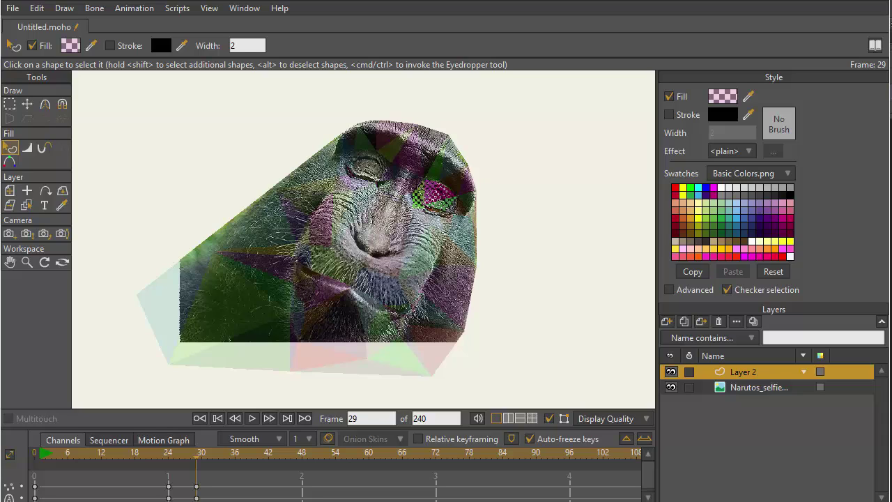
{"action": "key", "text": "t"}
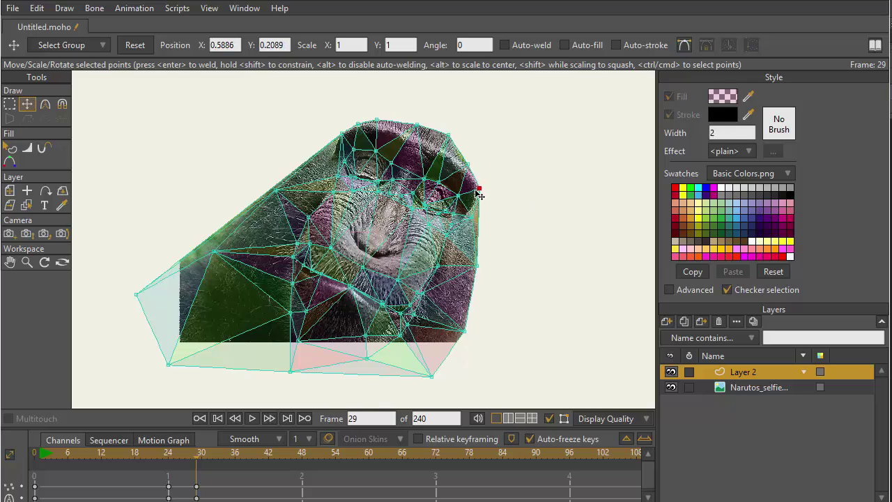
{"action": "left_click_drag", "start_coordinate": [479, 196], "coordinate": [480, 197]}
Step: Scrub back through the animation to frame 0 and add a new bone layer above Layer 2
{"action": "left_click_drag", "start_coordinate": [196, 457], "coordinate": [84, 452]}
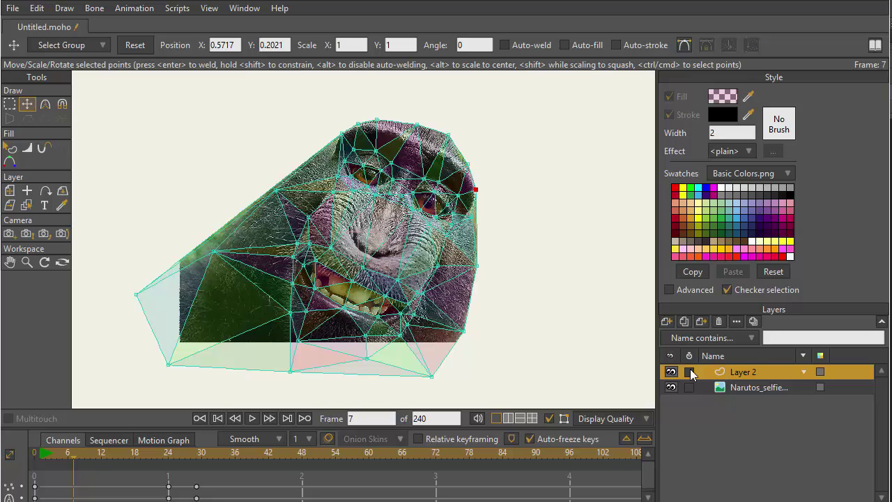
{"action": "left_click", "coordinate": [666, 321]}
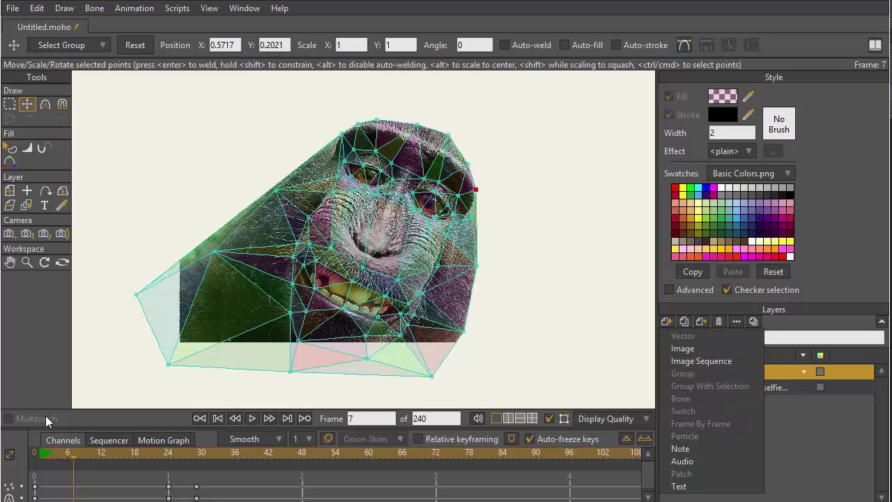
{"action": "left_click", "coordinate": [34, 460]}
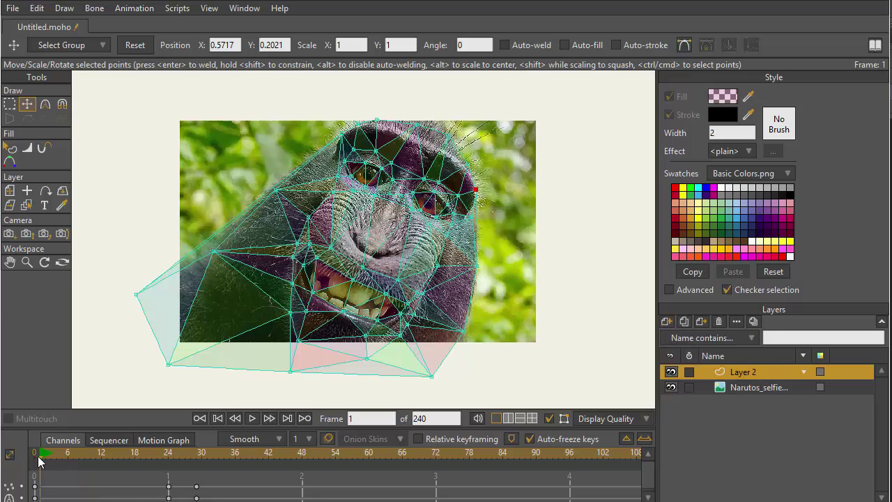
{"action": "left_click", "coordinate": [667, 322]}
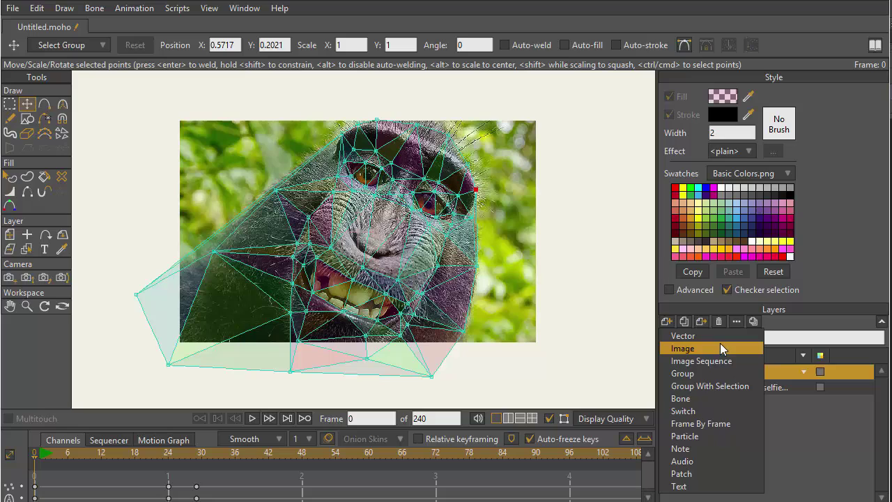
{"action": "left_click", "coordinate": [697, 398]}
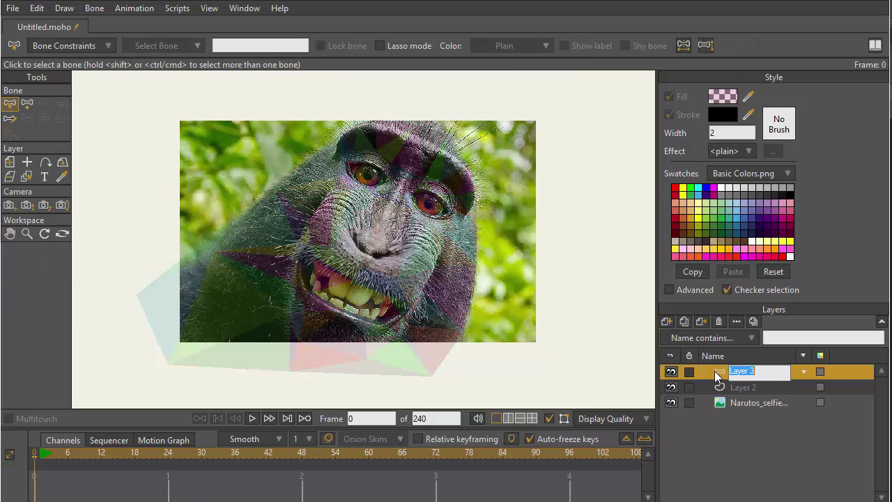
Step: Nest the mesh layer Layer 2 and the monkey photo layer inside the bone layer Layer 3
{"action": "left_click", "coordinate": [720, 383]}
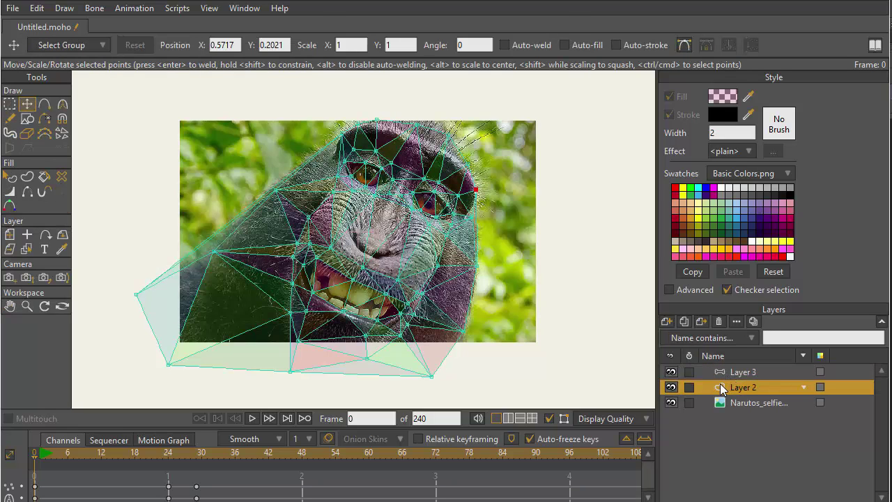
{"action": "mouse_move", "coordinate": [724, 376]}
{"action": "left_mouse_down"}
{"action": "mouse_move", "coordinate": [721, 401]}
{"action": "mouse_move", "coordinate": [726, 394]}
{"action": "left_mouse_up"}
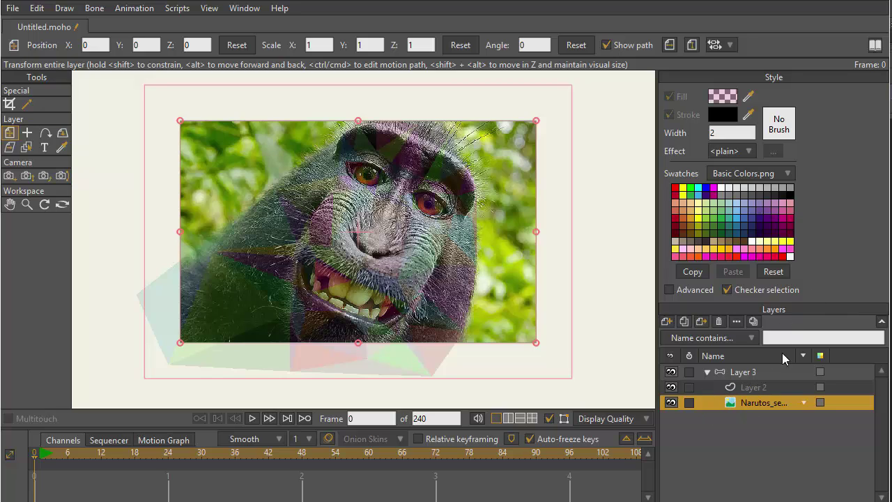
Step: Add three pin bones to Layer 3, one on each of the monkey's eyes and one at the centre of its mouth
{"action": "left_click", "coordinate": [733, 374]}
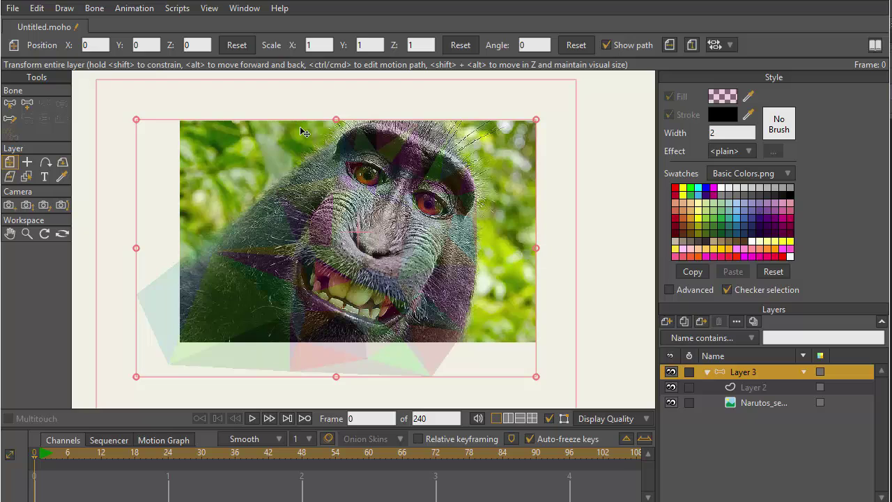
{"action": "left_click", "coordinate": [27, 103]}
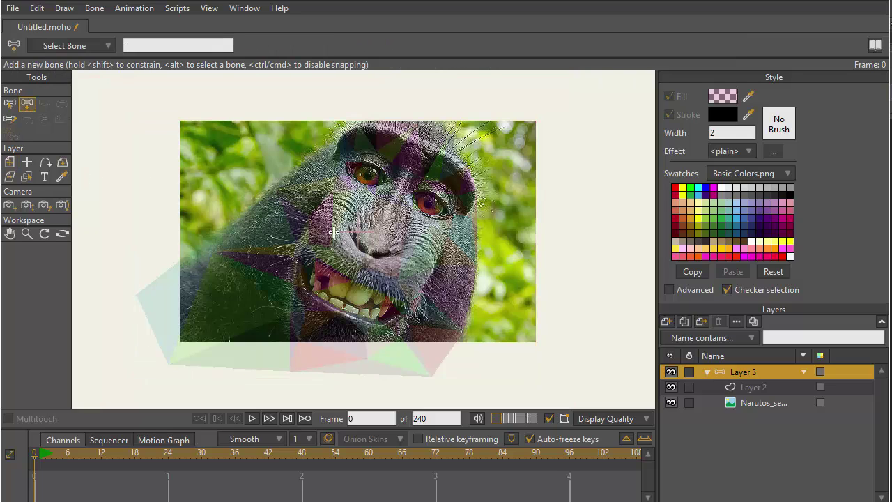
{"action": "left_click_drag", "start_coordinate": [363, 175], "coordinate": [418, 199]}
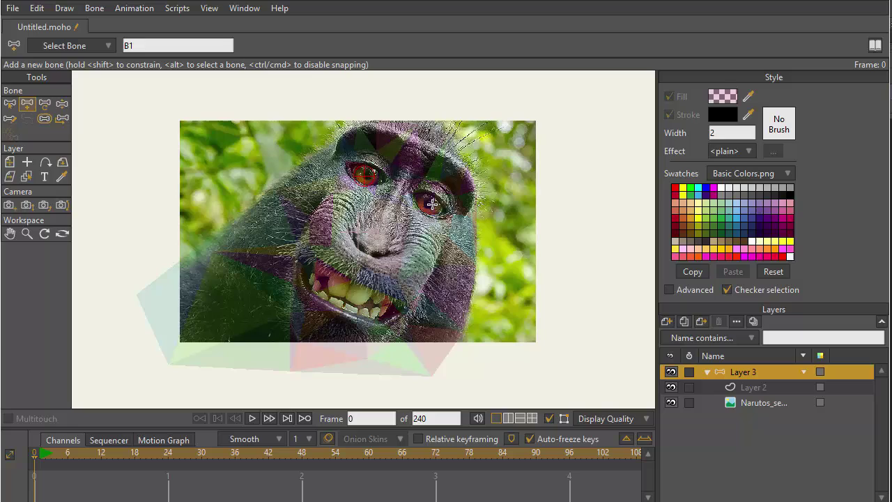
{"action": "left_click_drag", "start_coordinate": [363, 175], "coordinate": [357, 267]}
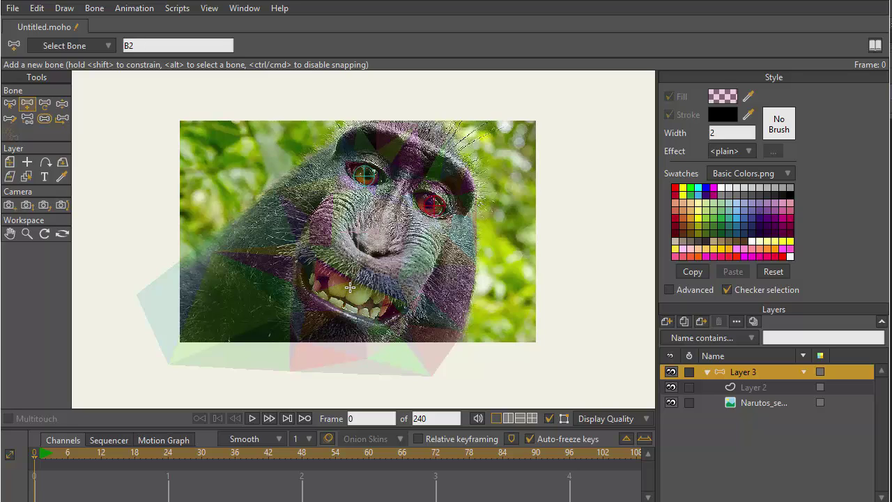
{"action": "left_click_drag", "start_coordinate": [350, 287], "coordinate": [347, 318]}
Step: Adjust the pin bones' strength, setting about 2.9 on the eye farthest from the shoulder and about 1.6 on the other eye
{"action": "left_click", "coordinate": [44, 119]}
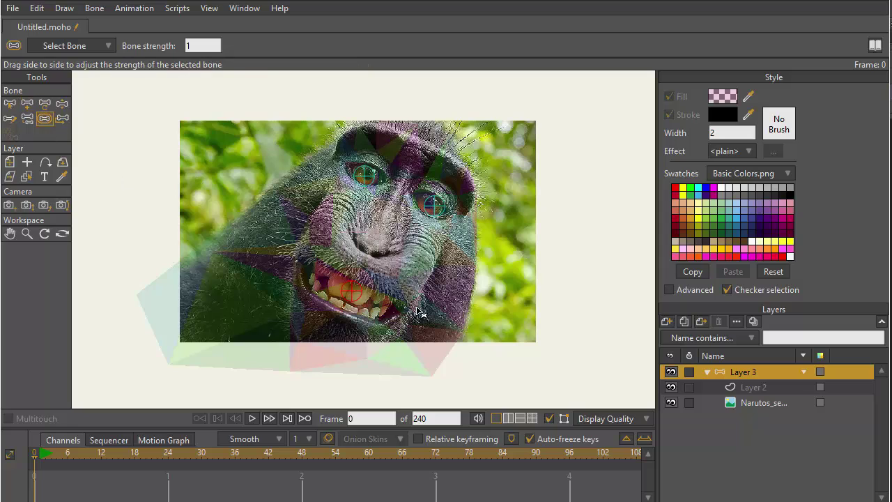
{"action": "left_click_drag", "start_coordinate": [474, 322], "coordinate": [463, 320]}
{"action": "left_click_drag", "start_coordinate": [427, 202], "coordinate": [474, 212]}
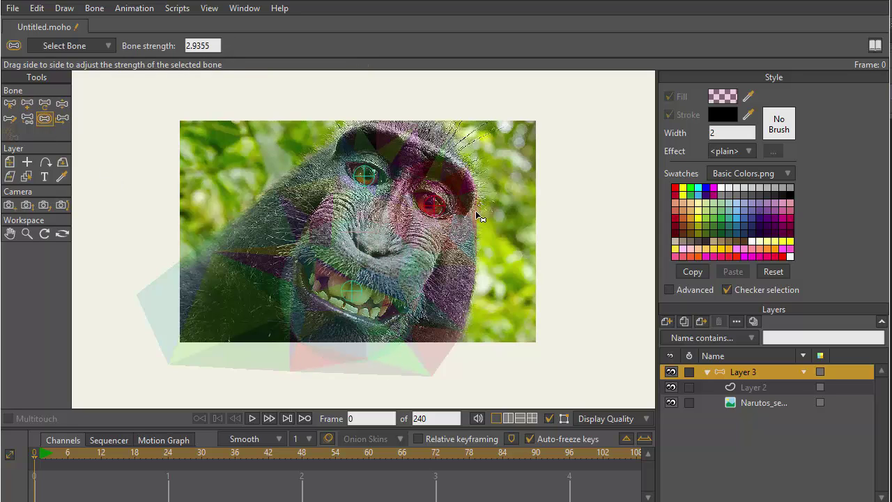
{"action": "left_click_drag", "start_coordinate": [367, 178], "coordinate": [422, 204]}
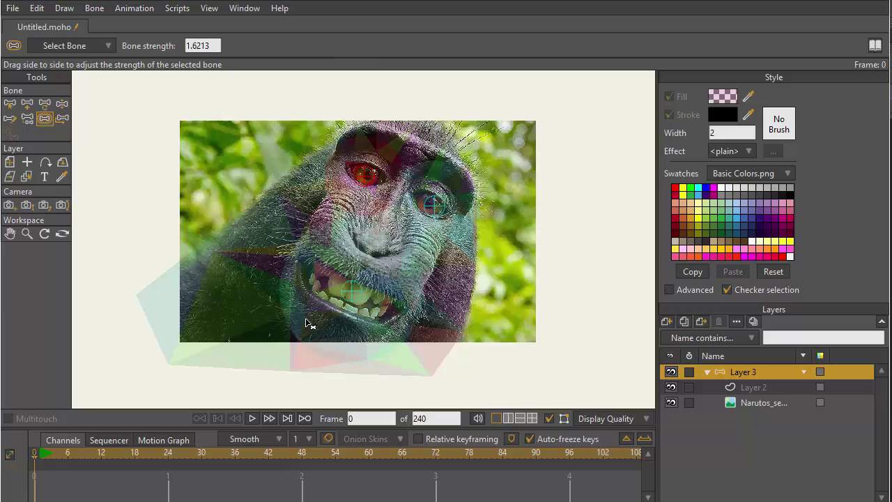
Step: Go to frame 25 and slightly shift the pin bones on the eyes and mouth to move the face
{"action": "left_click_drag", "start_coordinate": [64, 453], "coordinate": [174, 459]}
{"action": "key", "text": "t"}
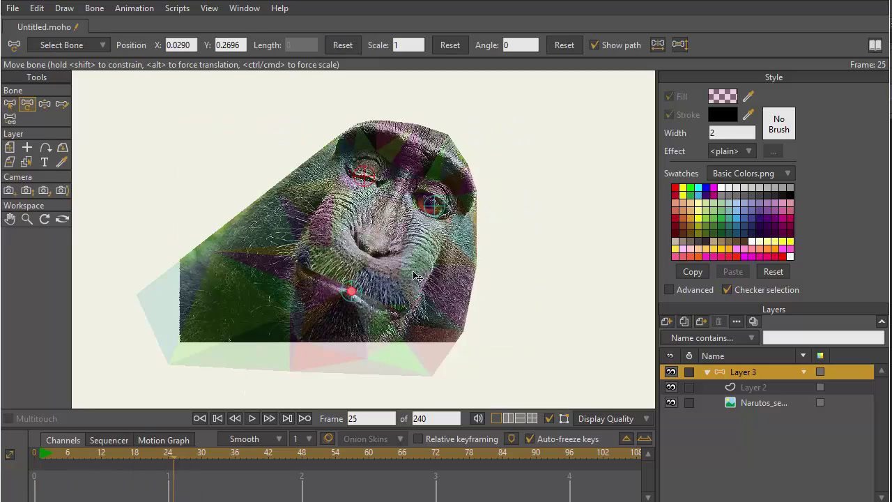
{"action": "left_click_drag", "start_coordinate": [364, 175], "coordinate": [356, 167]}
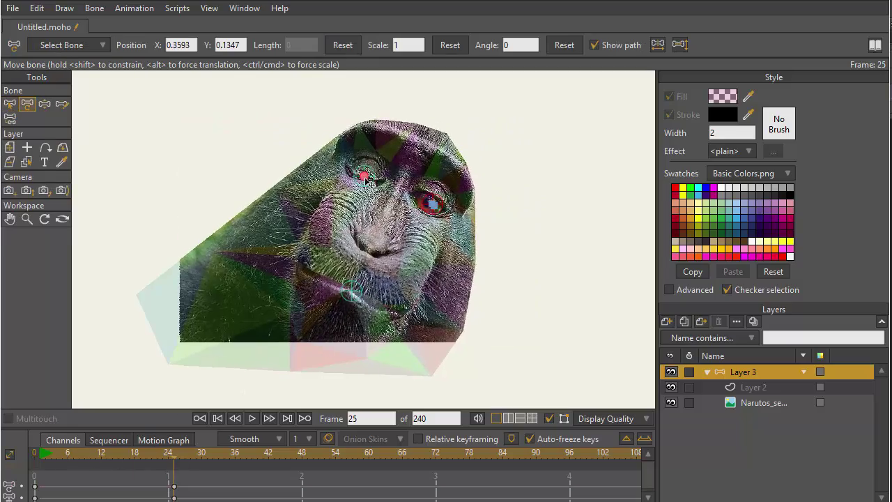
{"action": "left_click_drag", "start_coordinate": [338, 150], "coordinate": [364, 168]}
{"action": "mouse_move", "coordinate": [352, 291]}
{"action": "left_mouse_down"}
{"action": "mouse_move", "coordinate": [394, 292]}
{"action": "mouse_move", "coordinate": [350, 289]}
{"action": "mouse_move", "coordinate": [337, 312]}
{"action": "mouse_move", "coordinate": [351, 298]}
{"action": "left_mouse_up"}
{"action": "mouse_move", "coordinate": [432, 203]}
{"action": "left_mouse_down"}
{"action": "mouse_move", "coordinate": [421, 199]}
{"action": "mouse_move", "coordinate": [427, 206]}
{"action": "left_mouse_up"}
Step: Enlarge the open eye by scaling its pin bone to about 2.14, and move the closed eye's pin bone toward the nose at frame 25
{"action": "left_click_drag", "start_coordinate": [364, 168], "coordinate": [354, 186]}
{"action": "left_click_drag", "start_coordinate": [429, 202], "coordinate": [506, 195]}
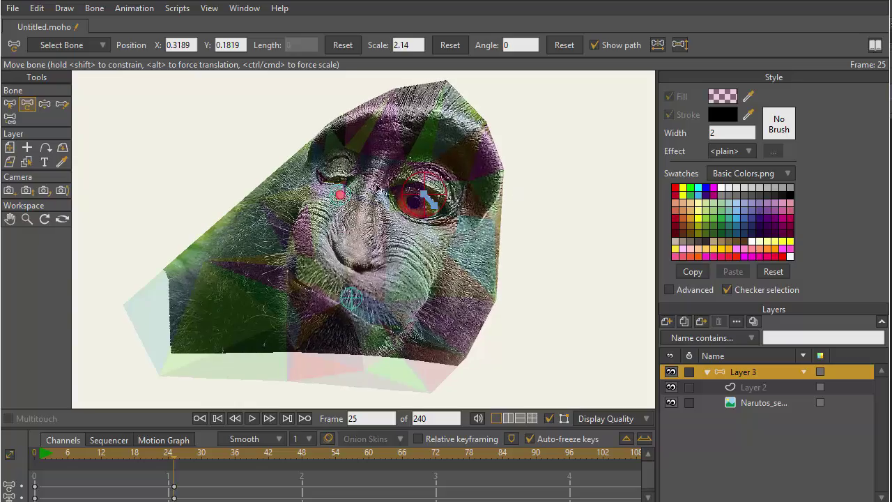
{"action": "left_click_drag", "start_coordinate": [340, 180], "coordinate": [345, 179]}
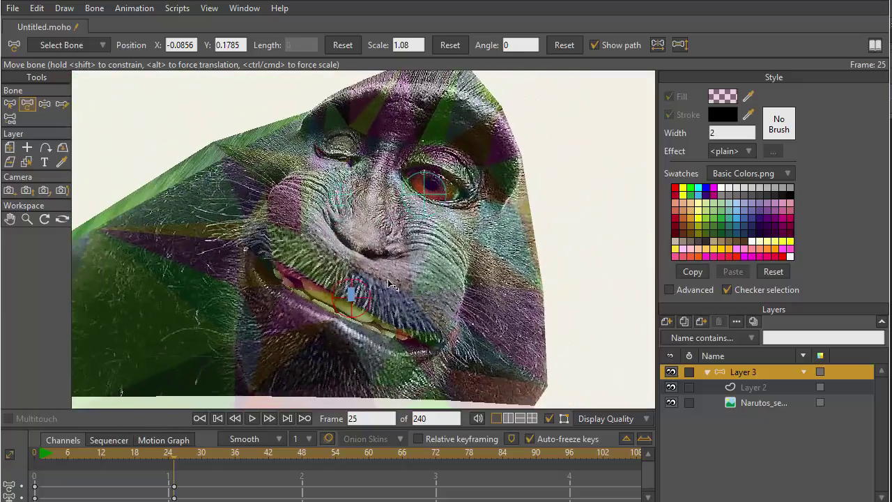
Step: Scale the mouth's pin bone to about 1.87, rotate it about 38.7 degrees, and shift the eye pin bones to tilt the face
{"action": "left_click_drag", "start_coordinate": [368, 291], "coordinate": [370, 292]}
{"action": "left_click_drag", "start_coordinate": [369, 293], "coordinate": [418, 236]}
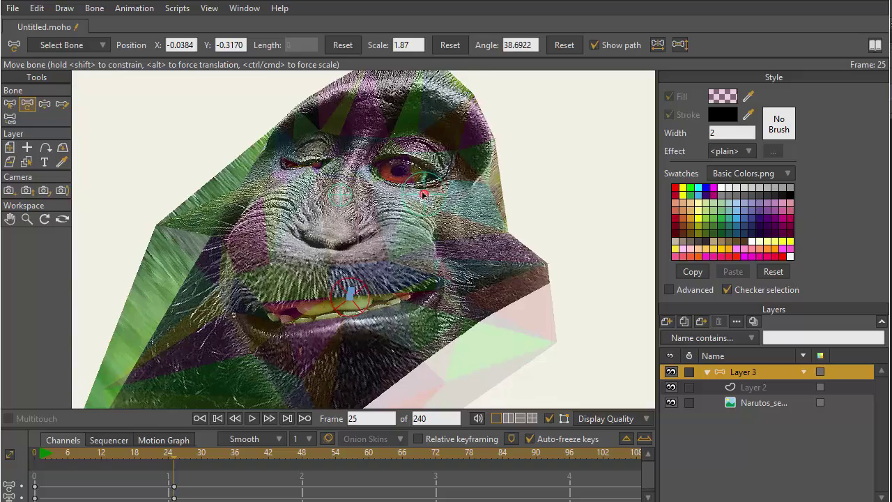
{"action": "left_click_drag", "start_coordinate": [424, 194], "coordinate": [321, 187]}
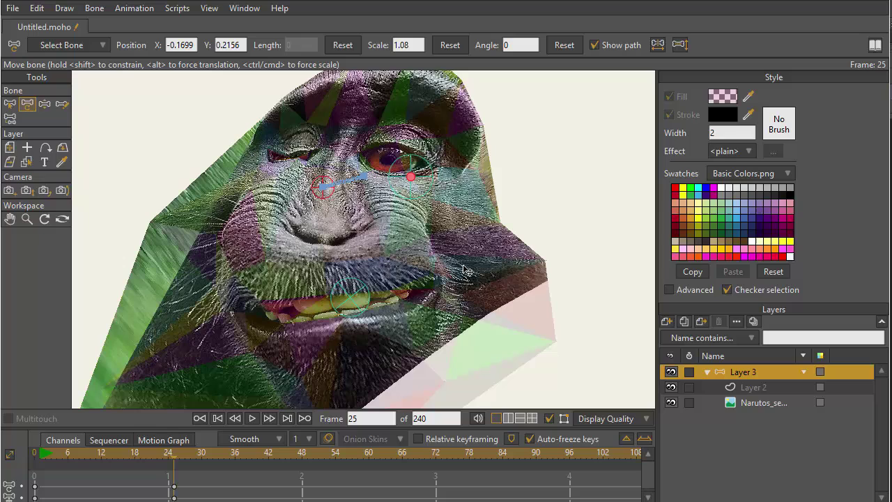